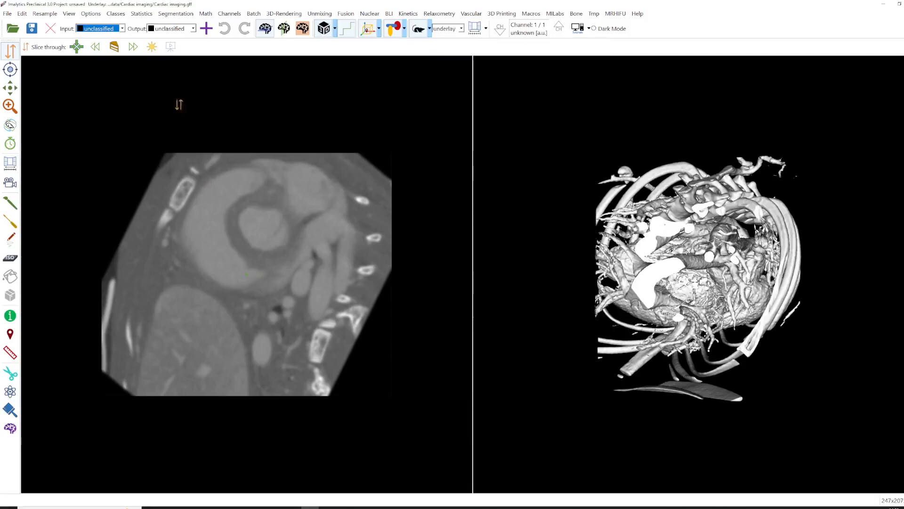
Rotate the 3D rendering of the rib cage to a side view and review the underlay's image information
left_click(10, 125)
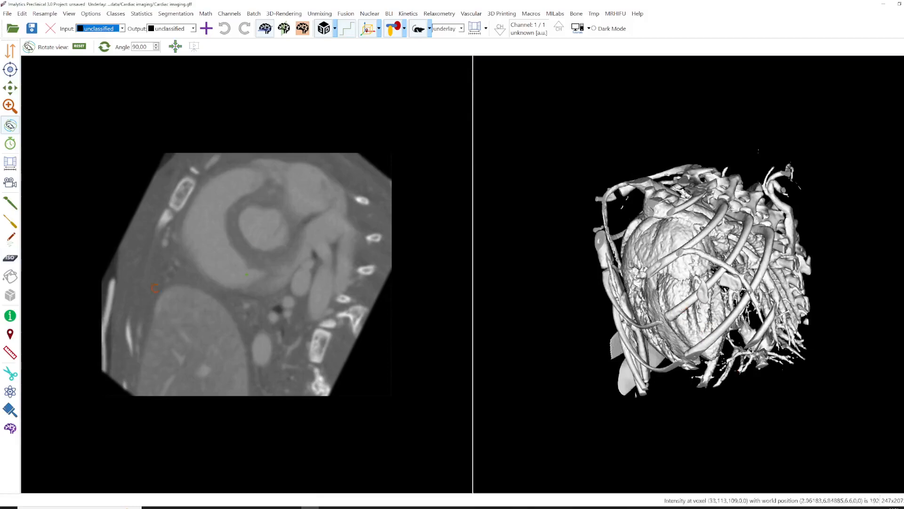
left_click(91, 13)
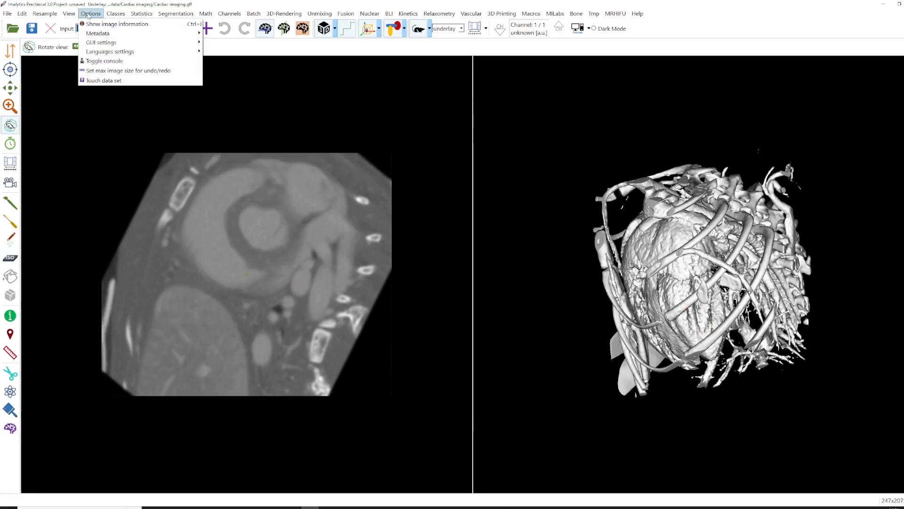
left_click(93, 22)
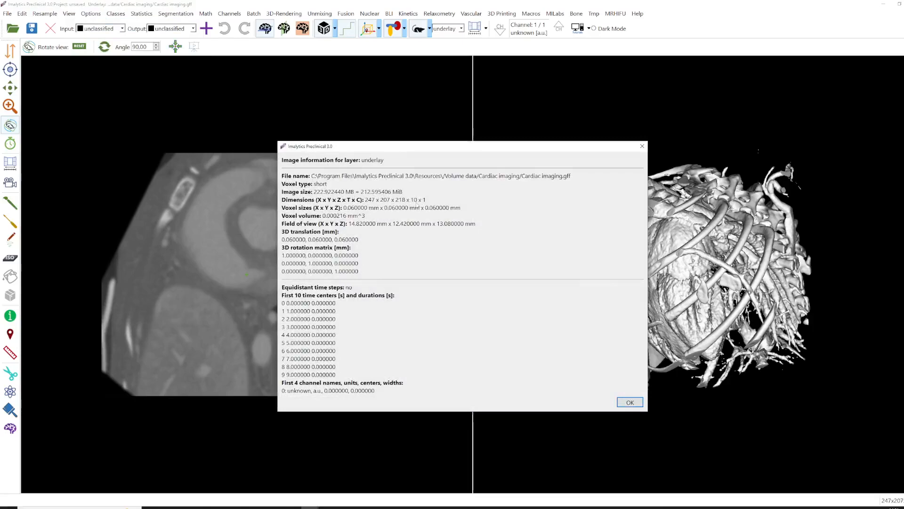
left_click(642, 146)
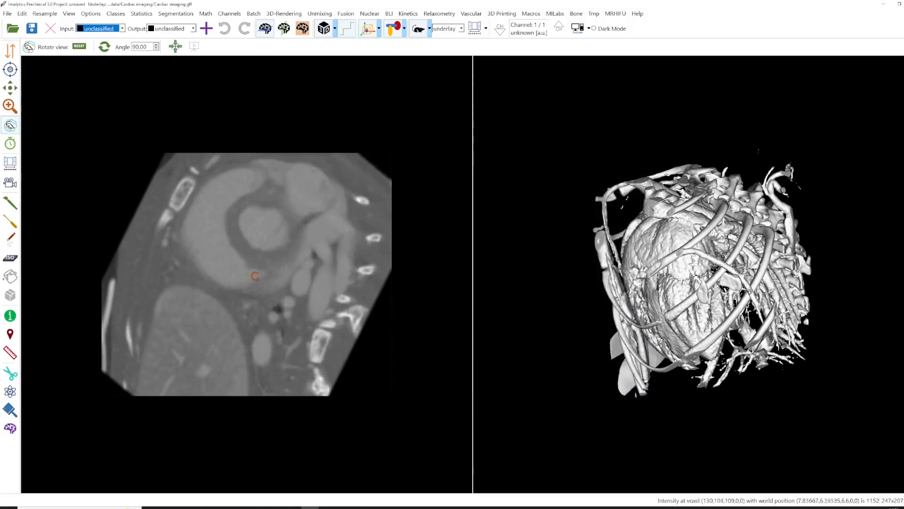
Browse the 10 time points of the cardiac data set forwards and backwards, ending on time point 7
left_click(9, 145)
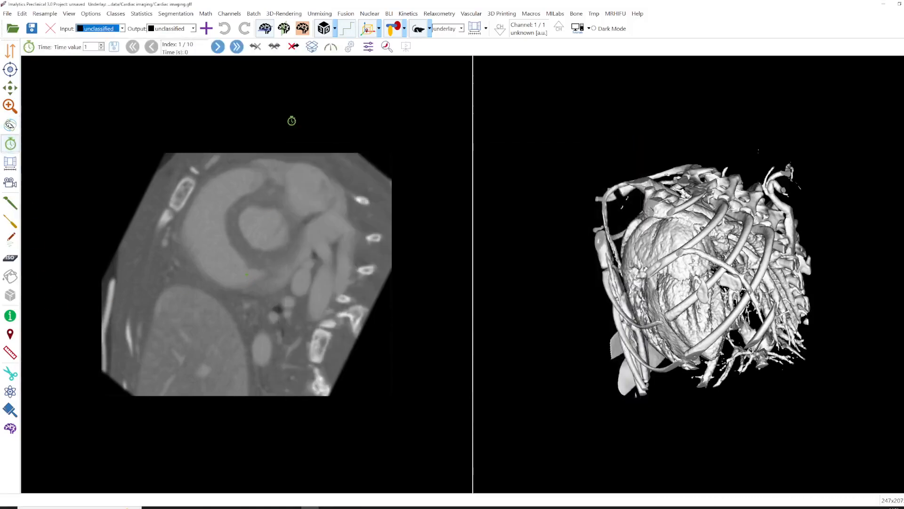
left_click(220, 48)
left_click(219, 48)
left_click(218, 47)
left_click(218, 47)
left_click(219, 48)
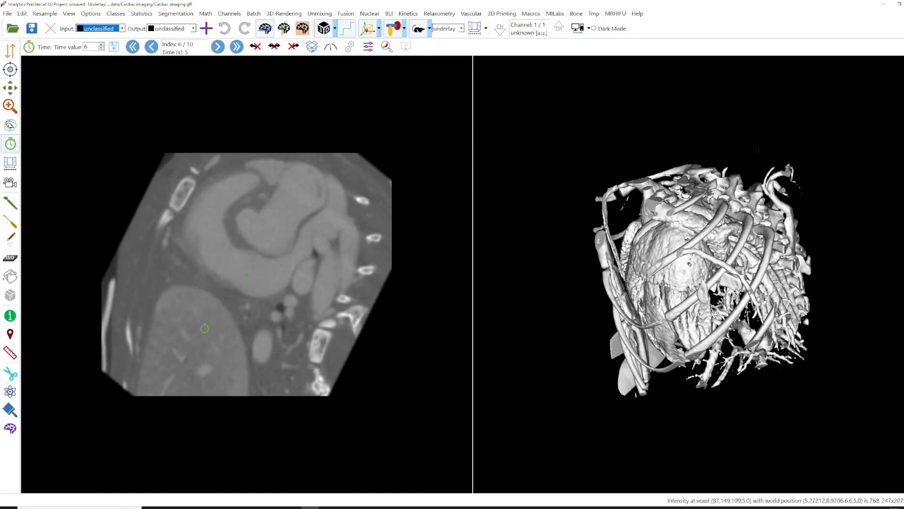
scroll(270, 303, "down", 5)
scroll(271, 303, "up", 5)
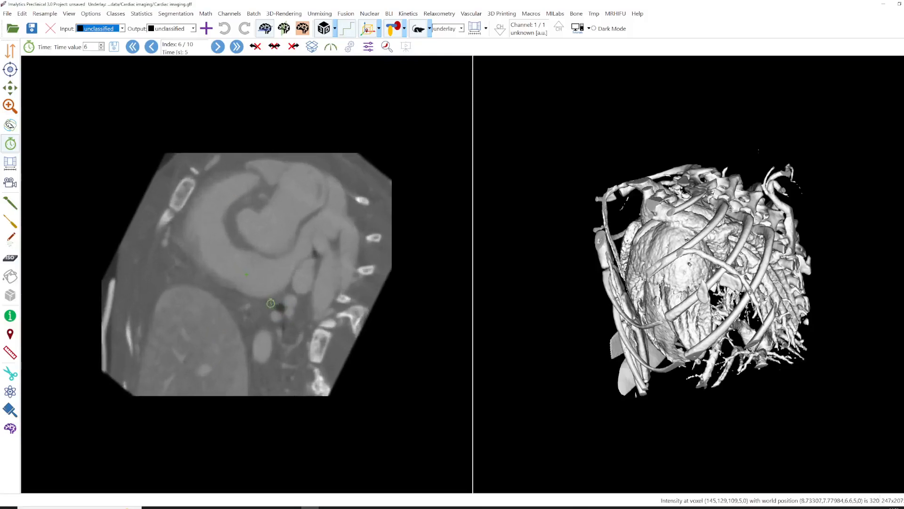
scroll(270, 303, "up", 4)
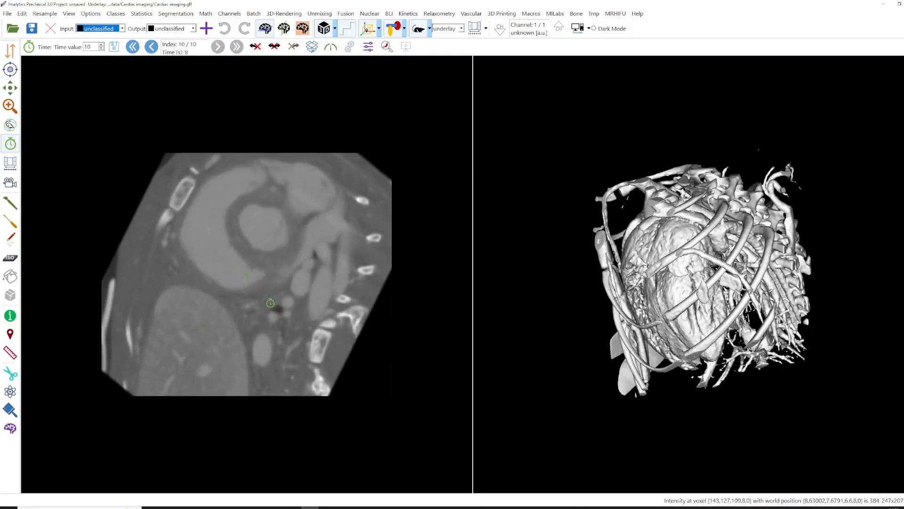
scroll(270, 304, "down", 9)
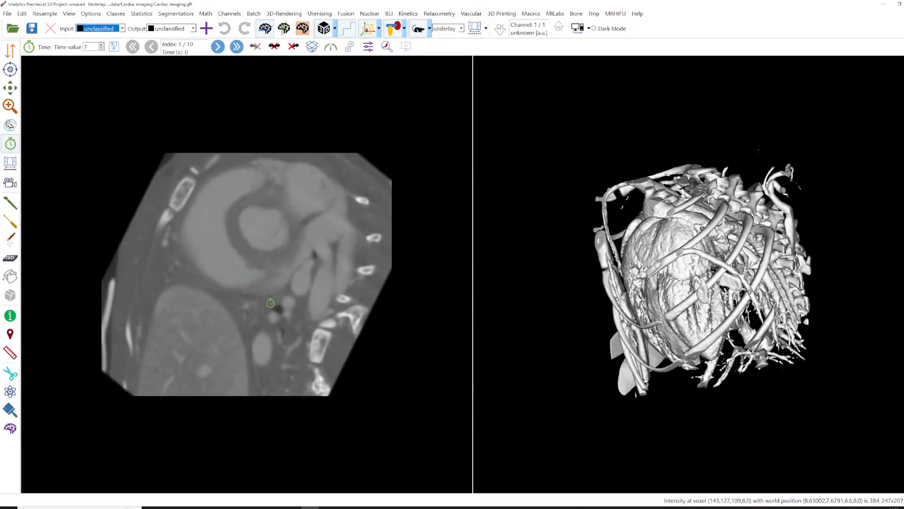
scroll(270, 302, "up", 6)
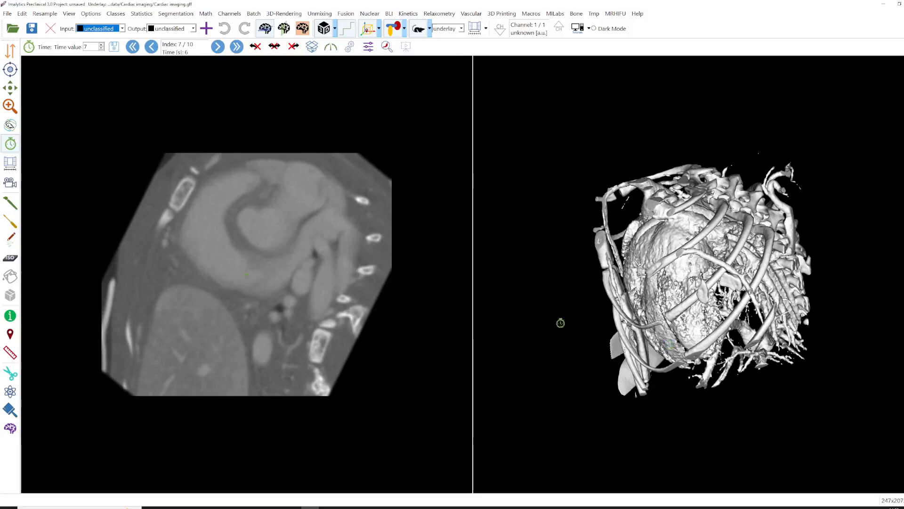
Start saving the time points as separate files, with a new Desktop folder named Cardiac as the destination
left_click(115, 46)
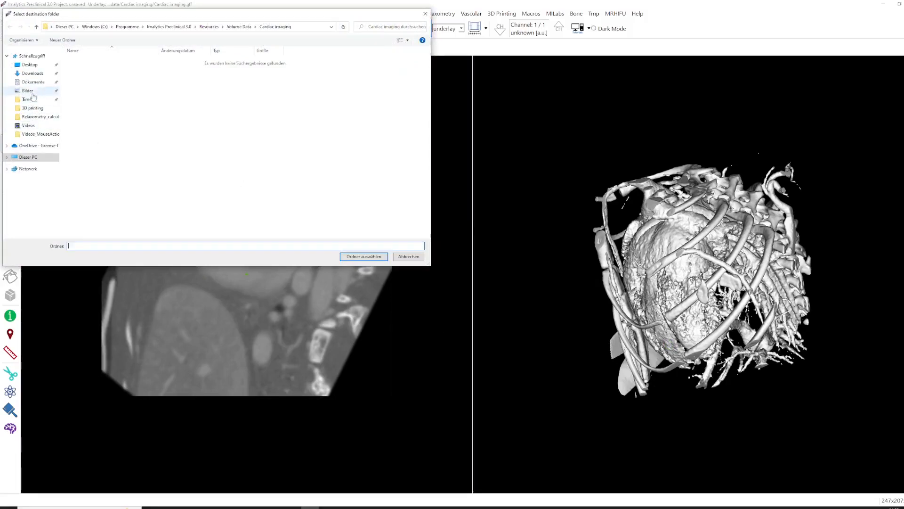
left_click(31, 65)
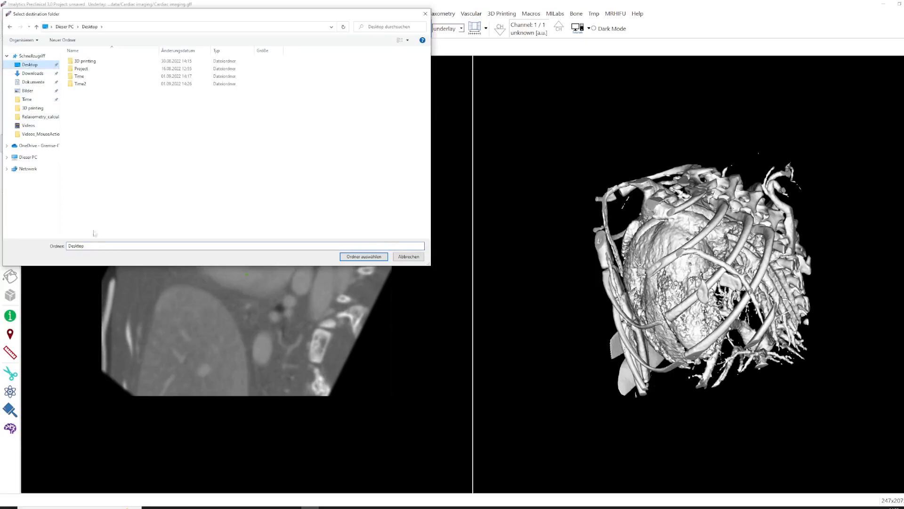
left_click(63, 40)
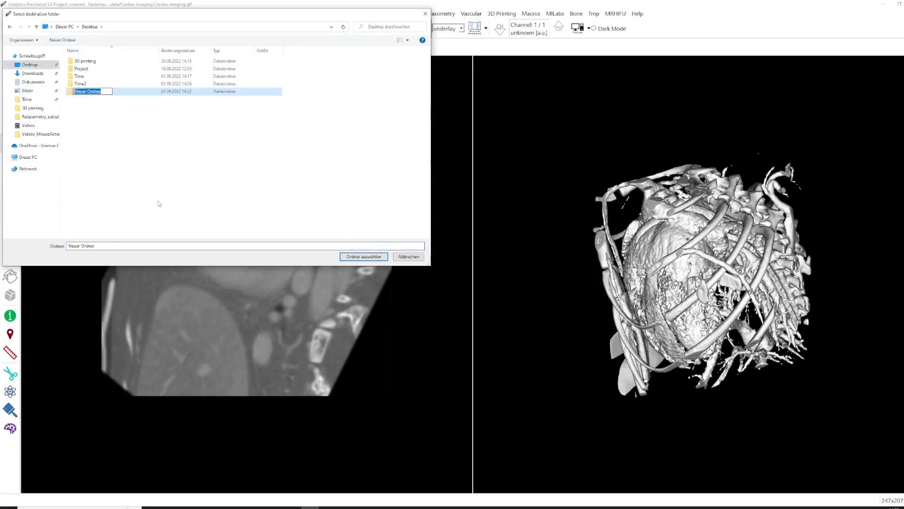
type("Cardiac")
left_click(161, 163)
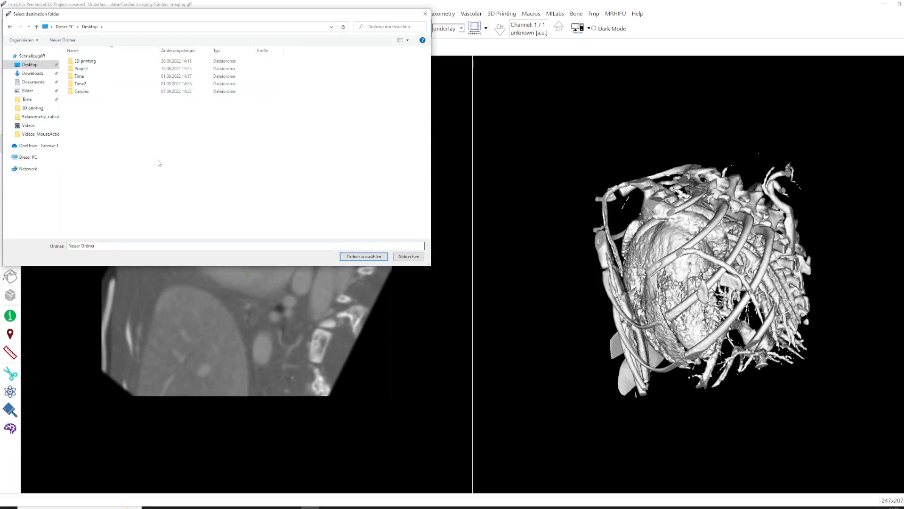
double_click(83, 92)
left_click(378, 257)
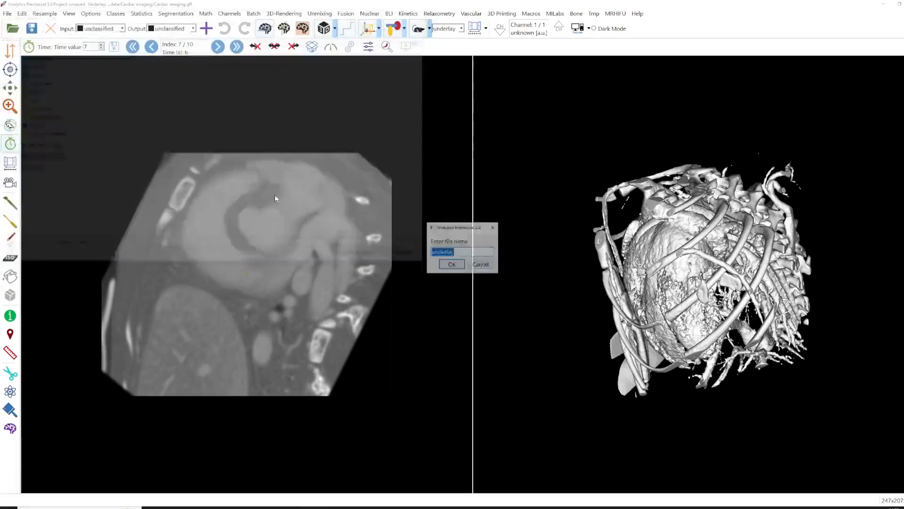
Name the exported time point files Heart and run the export
type("Hear")
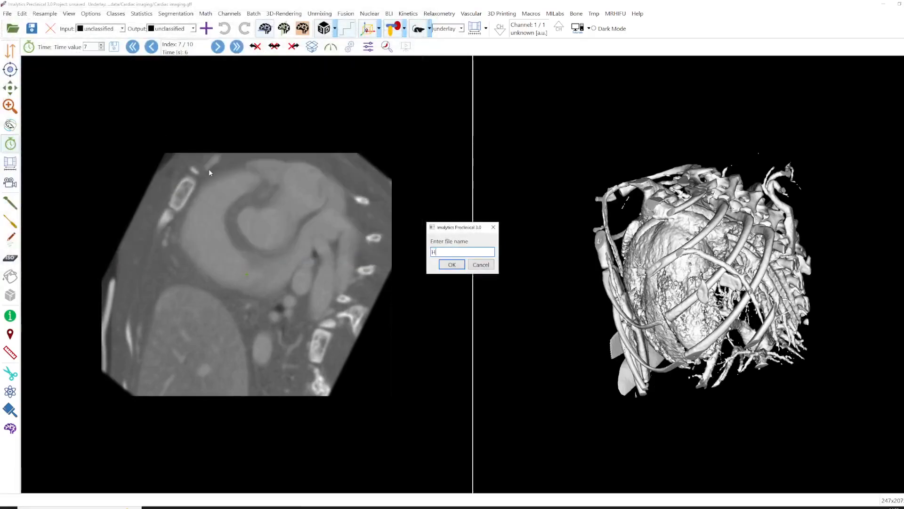
type("t")
key("Return")
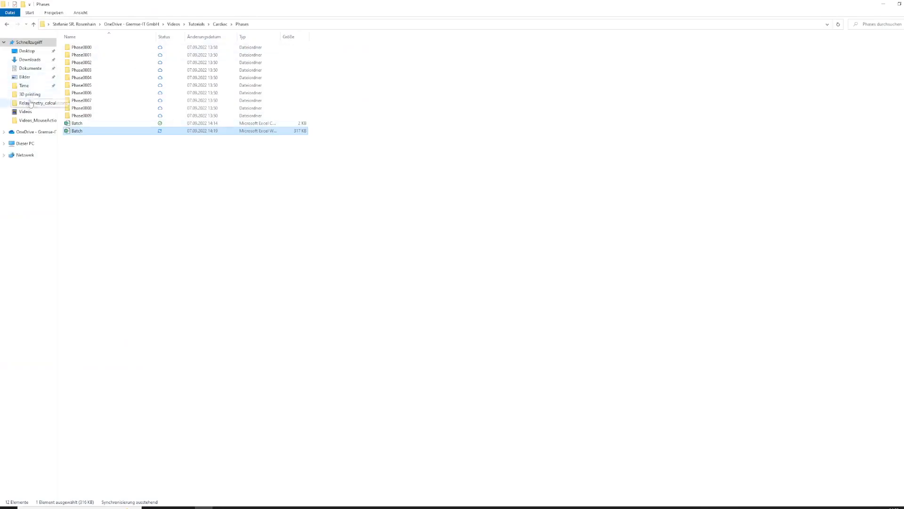
Switch to File Explorer and open the Heart file from the Phase0000 subfolder of the Desktop's Cardiac folder
left_click(27, 51)
double_click(78, 54)
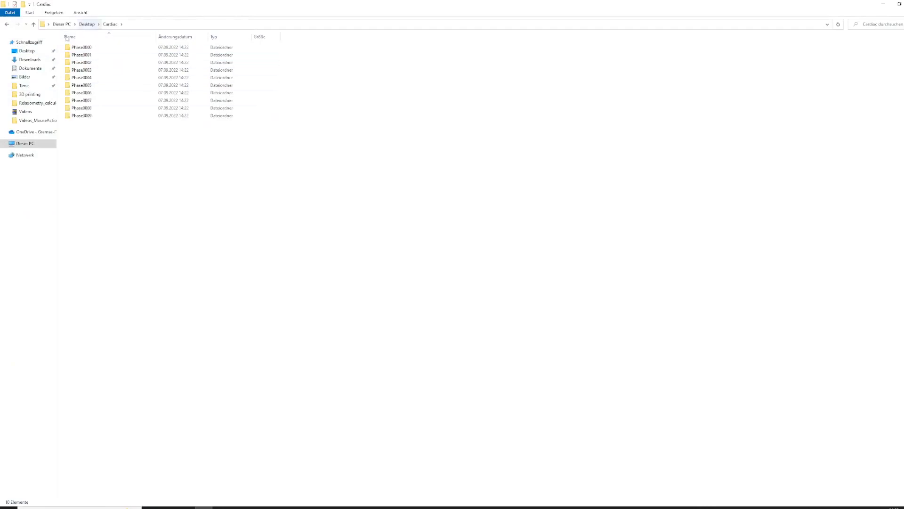
double_click(81, 47)
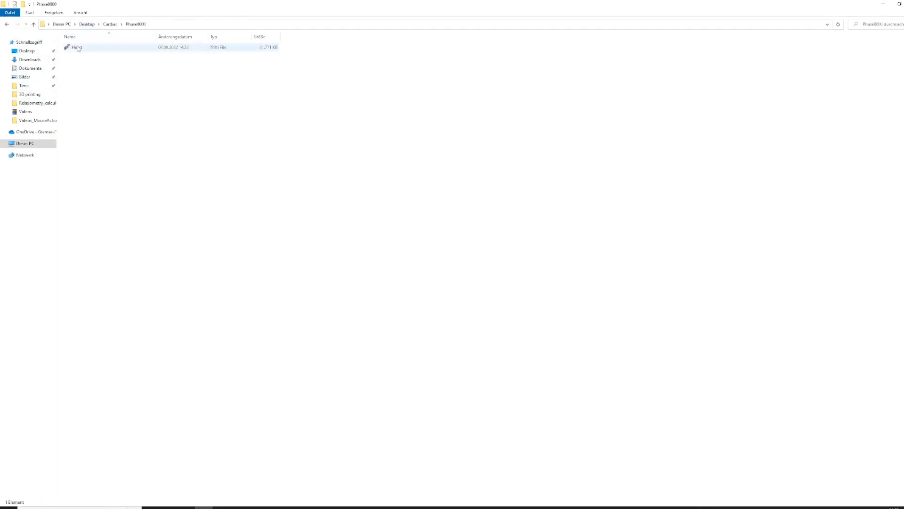
double_click(77, 48)
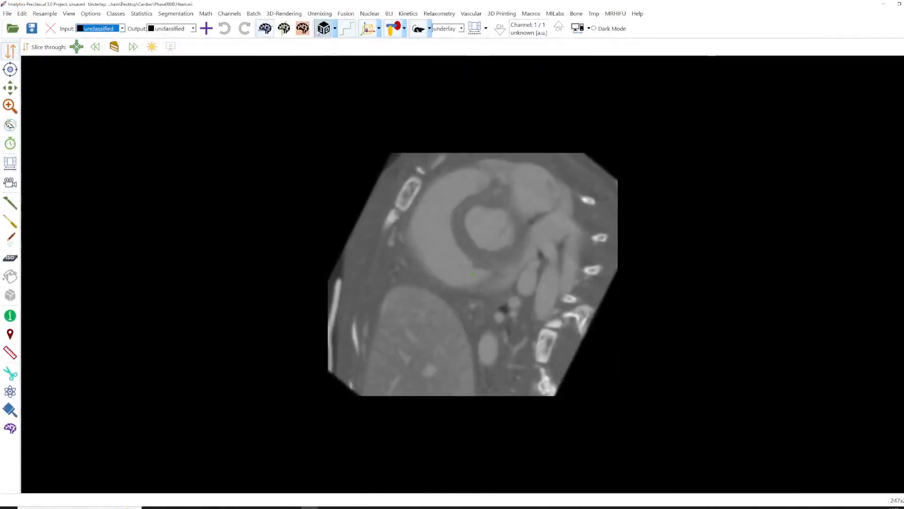
Show the 3D rendering beside the slice and check the time settings and image information of the opened phase
left_click(324, 29)
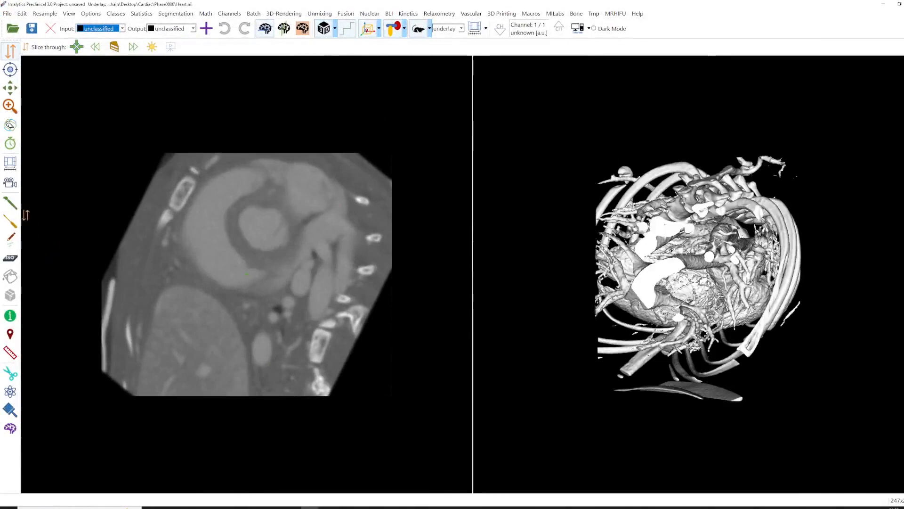
left_click(10, 143)
left_click(91, 13)
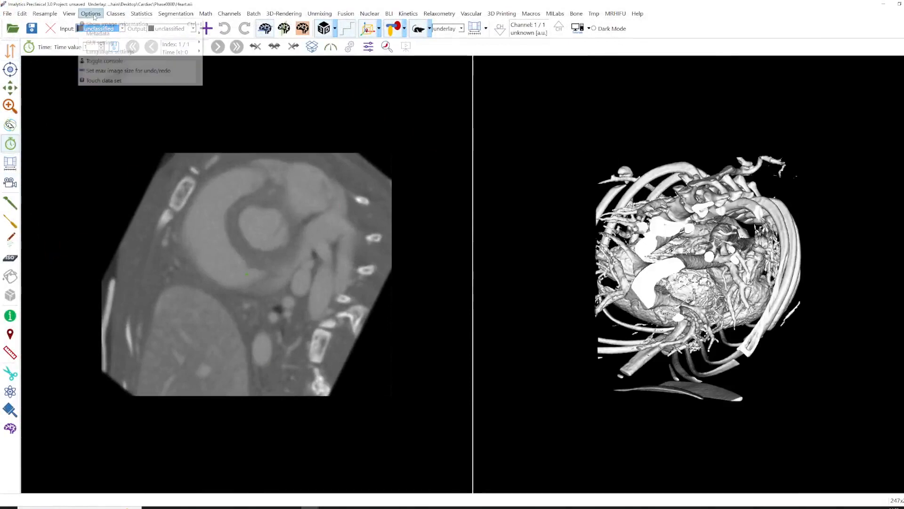
left_click(108, 22)
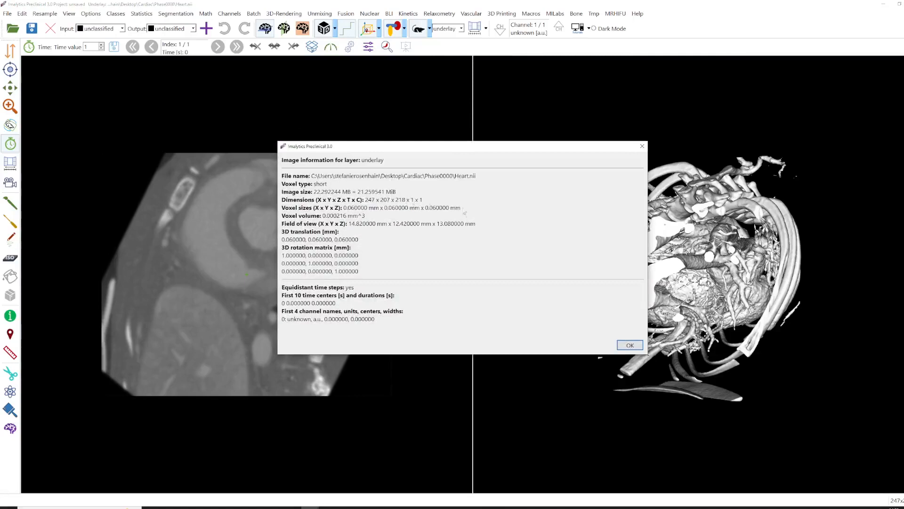
left_click(642, 146)
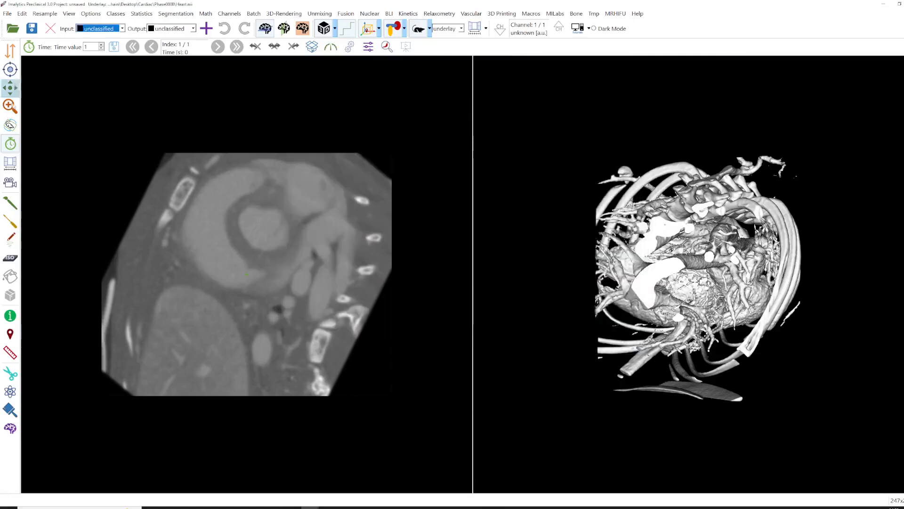
Rotate the 3D rendering to face the sternum, and return to the time mode
left_click(10, 125)
mouse_move(612, 338)
left_mouse_down()
mouse_move(697, 280)
mouse_move(772, 310)
mouse_move(613, 325)
left_mouse_up()
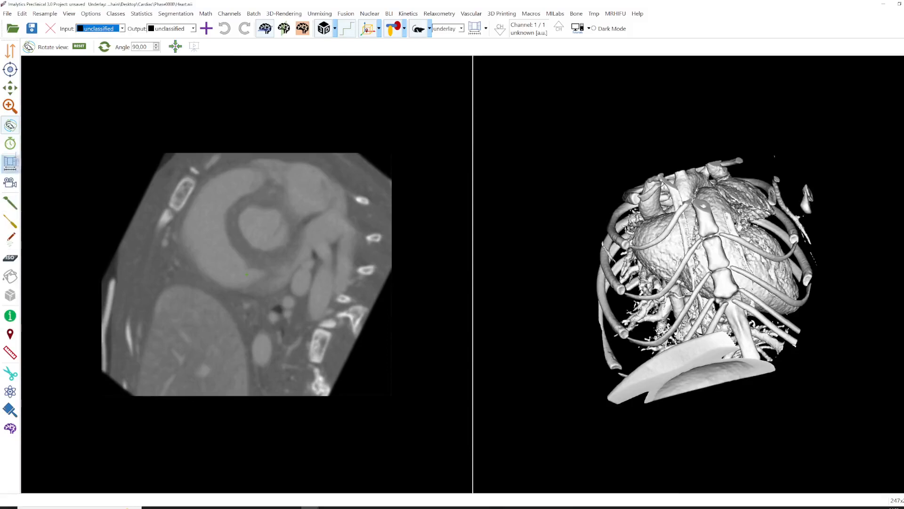
left_click(10, 143)
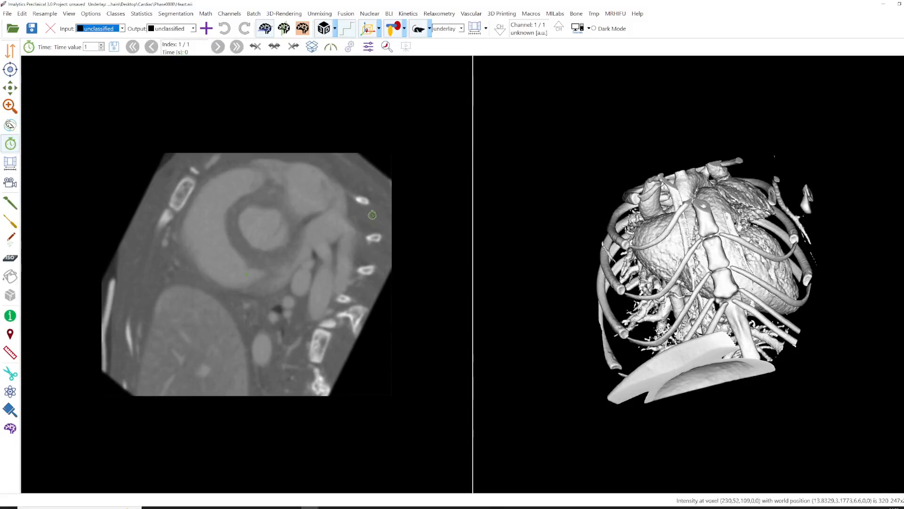
Review the batch information listing the Cardiac folder's subjects
left_click(252, 14)
left_click(273, 34)
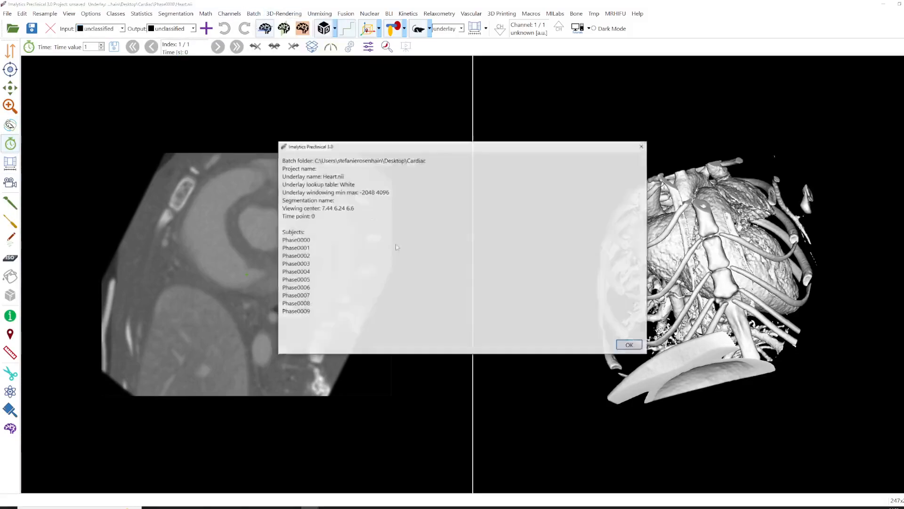
left_click(630, 346)
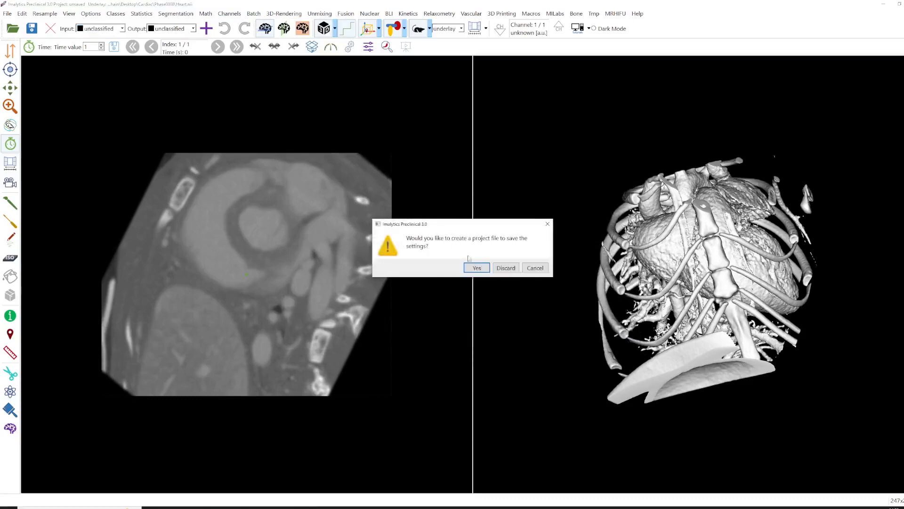
Advance through the batch subjects from Phase0000 to Phase0003, discarding the settings instead of creating project files
left_click(506, 268)
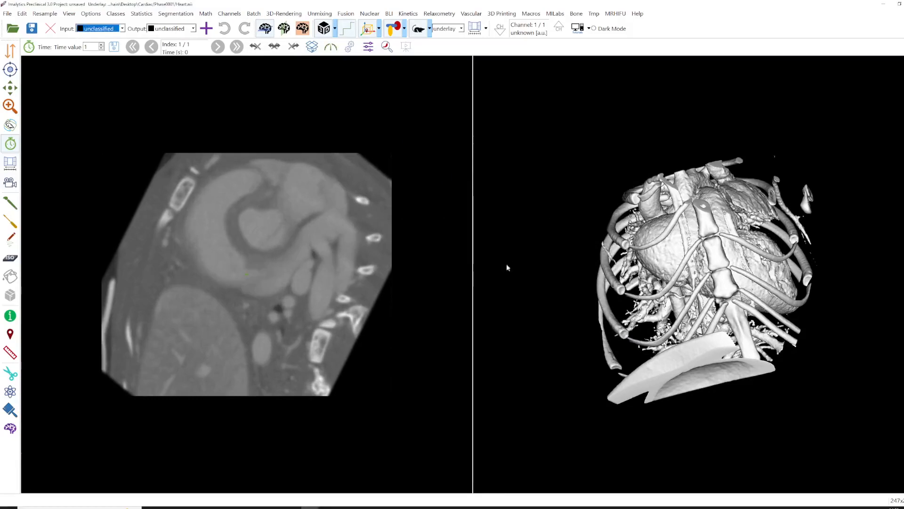
left_click(507, 268)
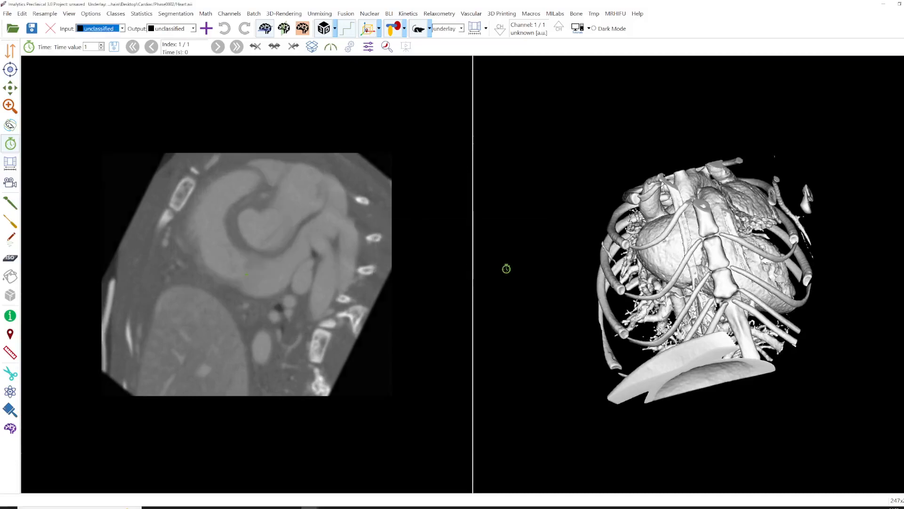
left_click(506, 268)
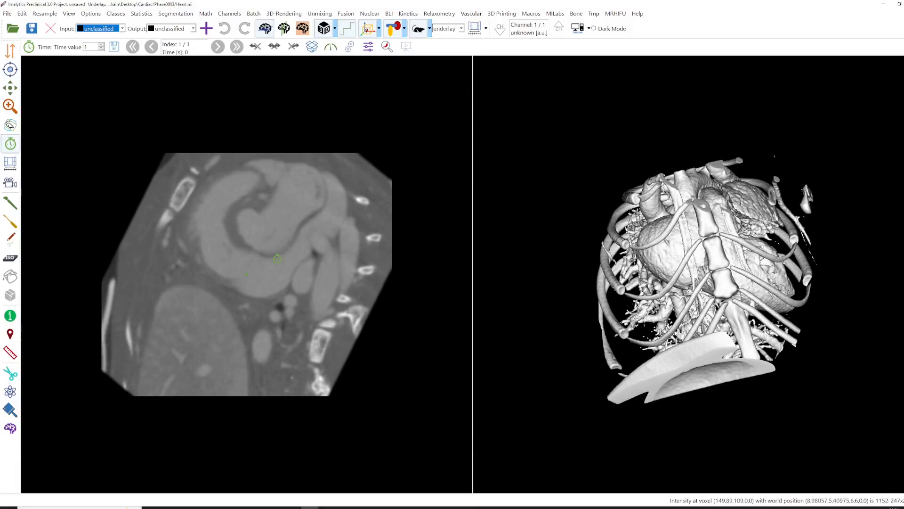
Add a new segmentation class named Bone
right_click(278, 258)
left_click(290, 264)
type("B")
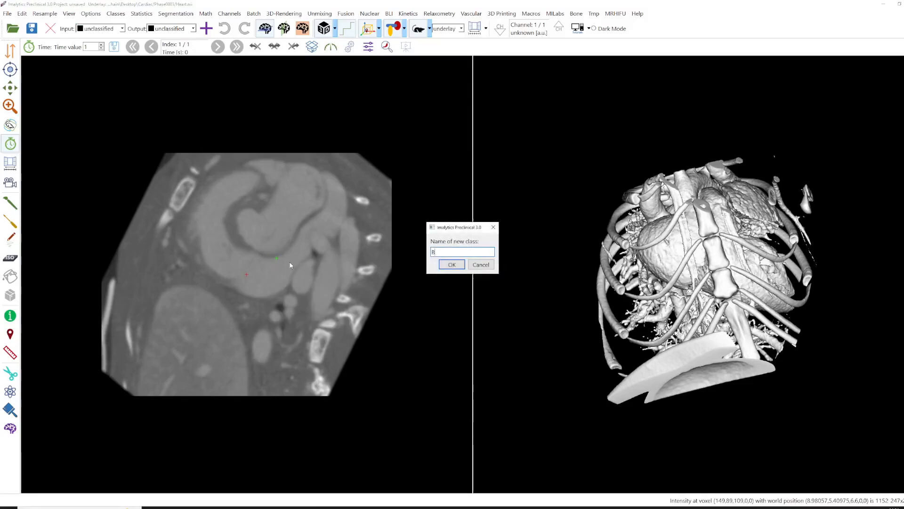
type("one")
key("Return")
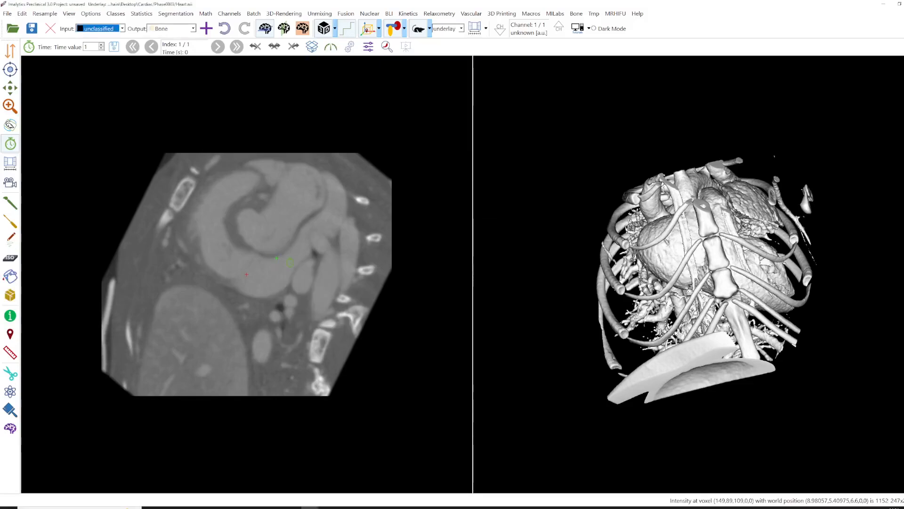
Threshold everything above an intensity of 1600 into the Bone class and display the underlay again
right_click(290, 262)
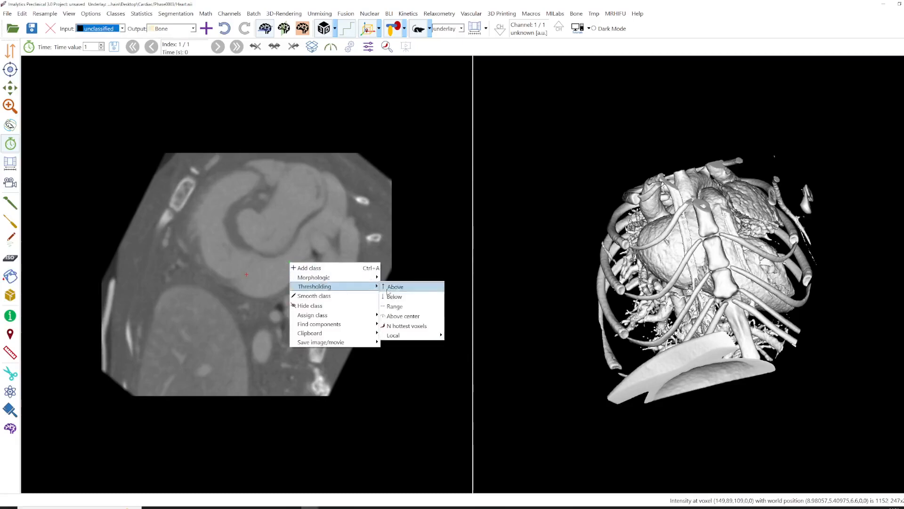
left_click(387, 289)
type("1500")
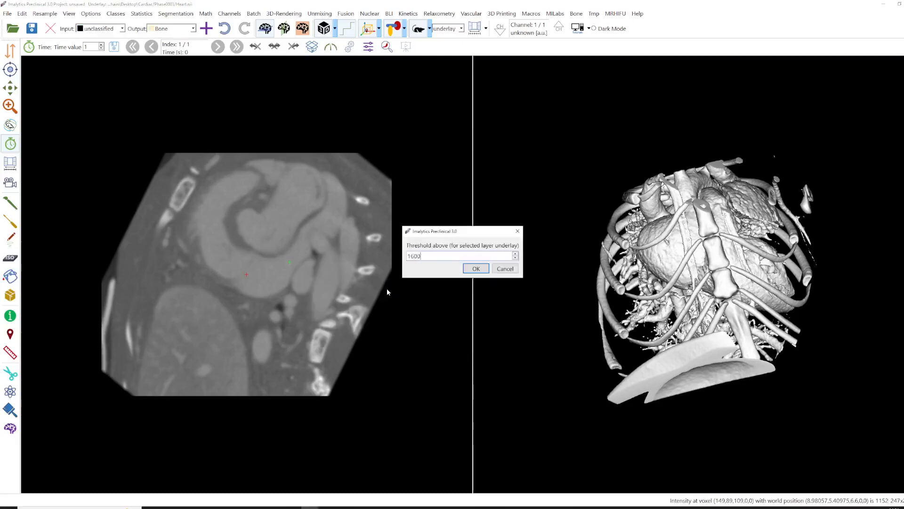
key("Return")
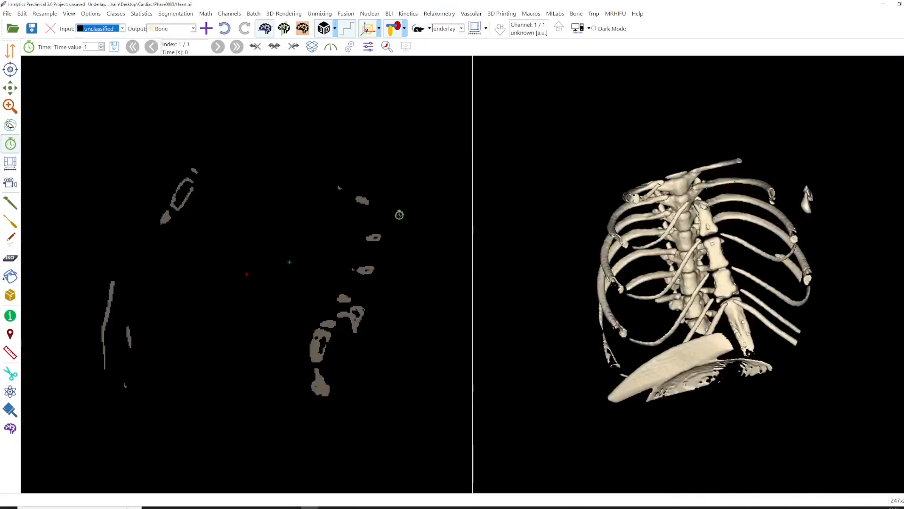
left_click(418, 29)
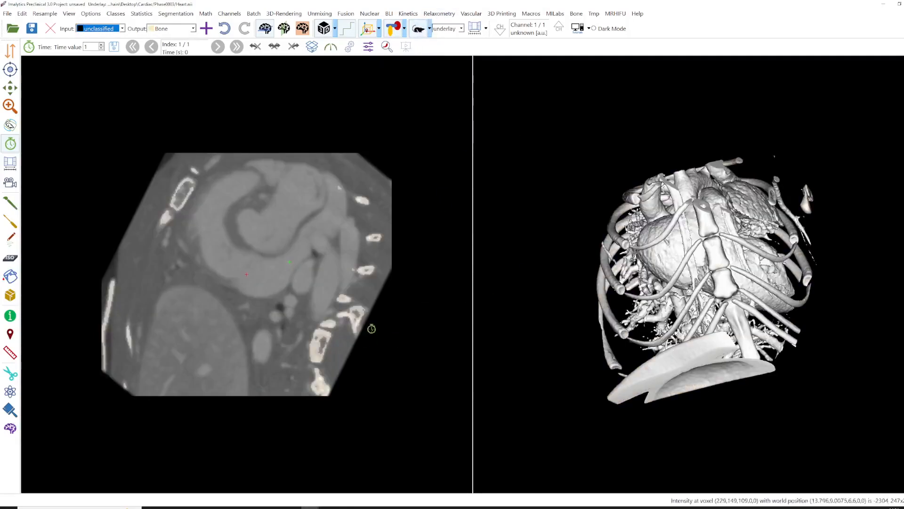
Dilate the Bone class morphologically by 4
right_click(357, 320)
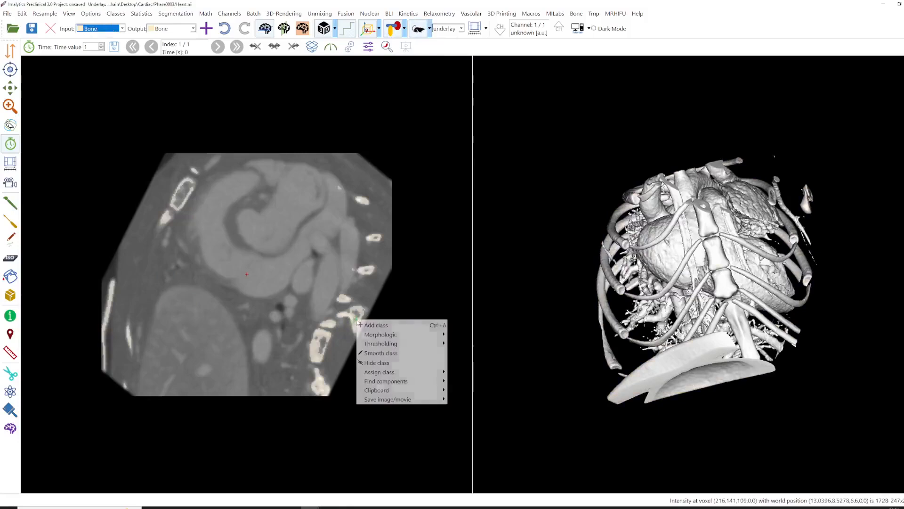
mouse_move(371, 335)
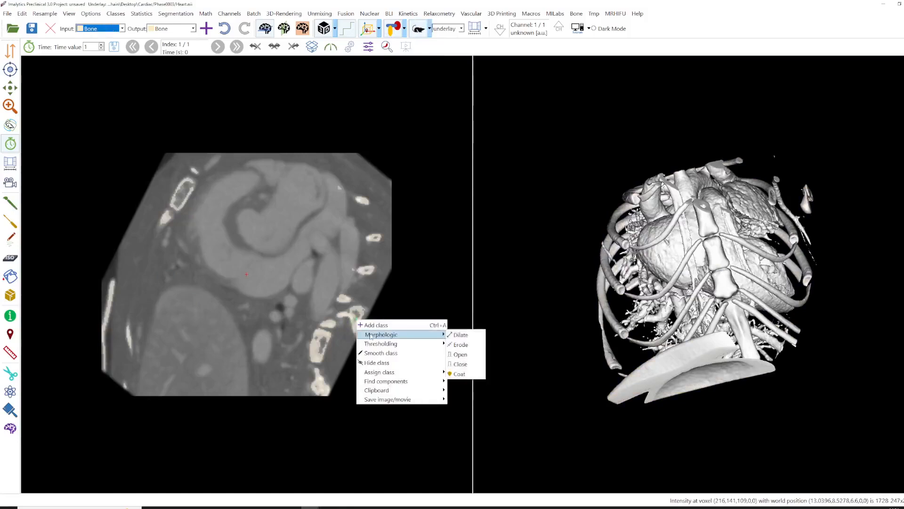
left_click(459, 334)
type("4")
key("Return")
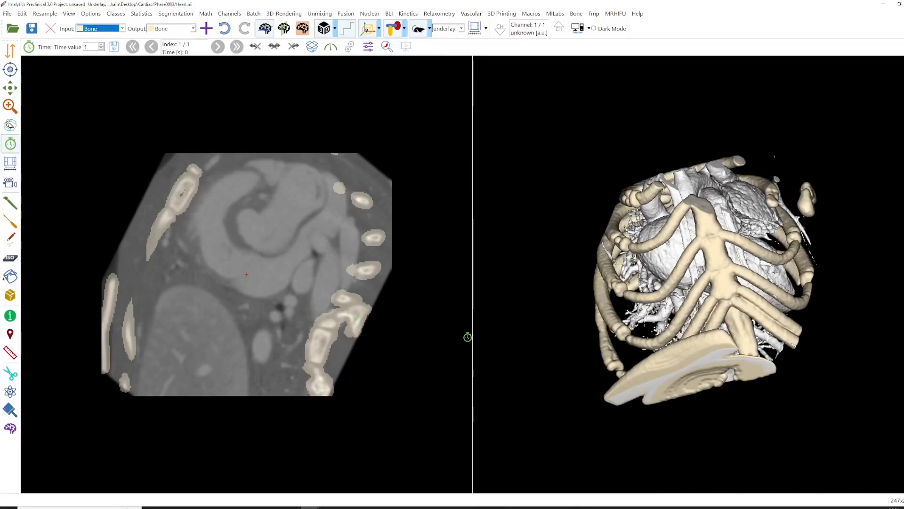
Set the intensity of the Bone input class to a constant 0, and inspect the dilated bone mask alone without the underlay
left_click(22, 13)
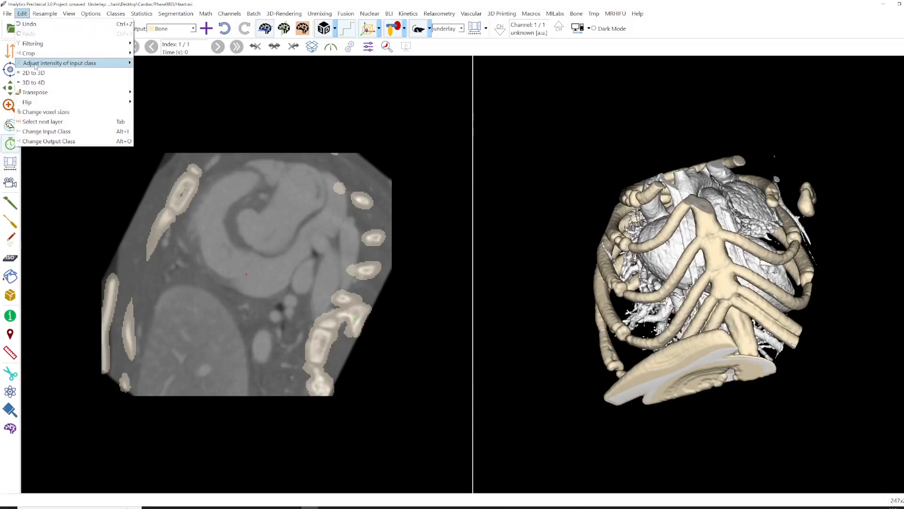
mouse_move(35, 66)
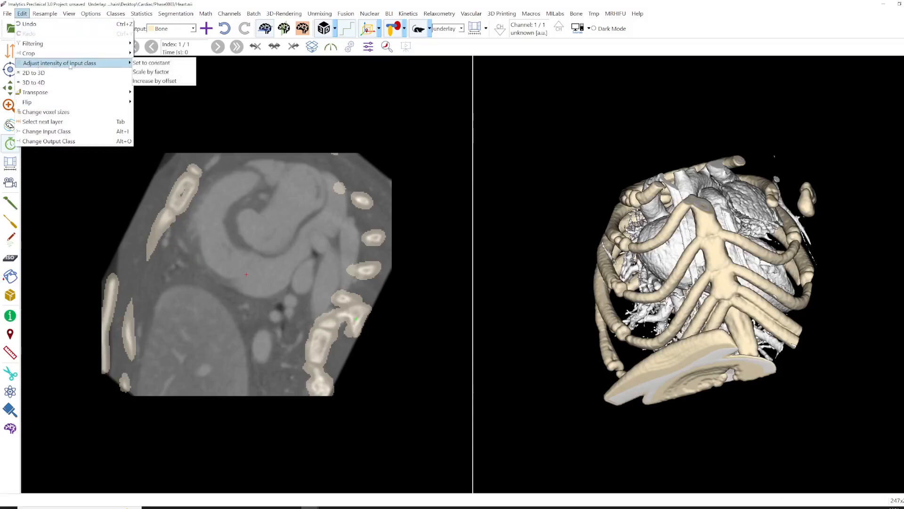
left_click(144, 66)
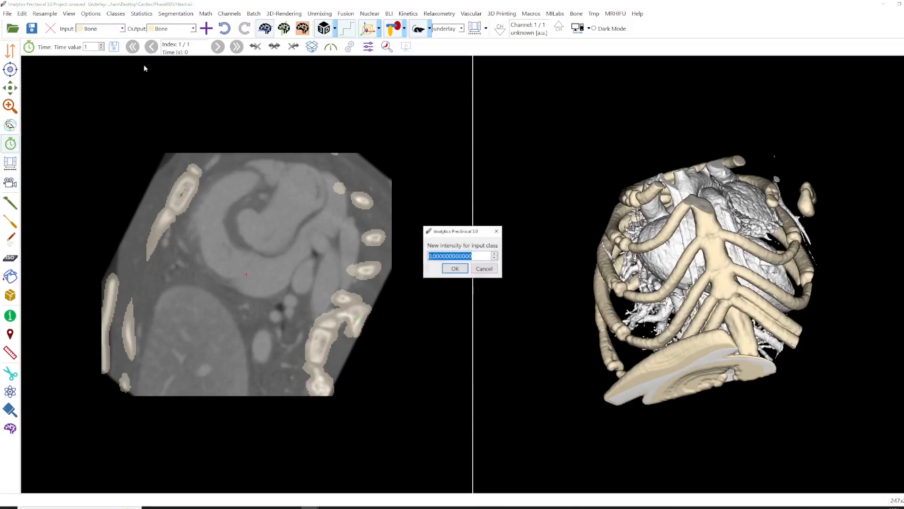
left_click(455, 269)
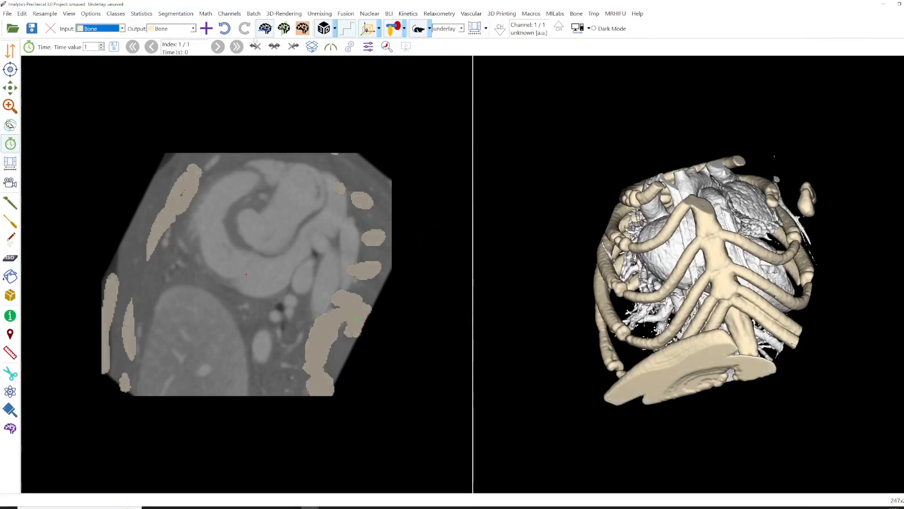
left_click(418, 29)
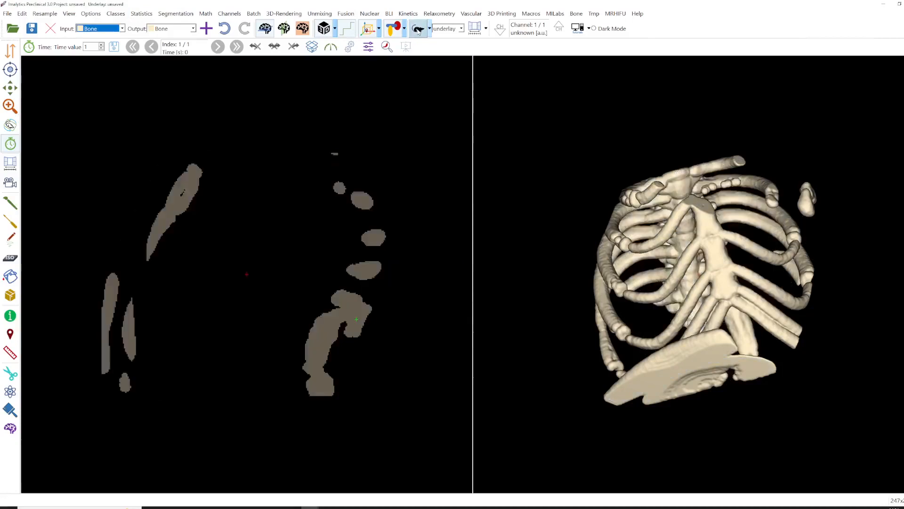
left_click(418, 29)
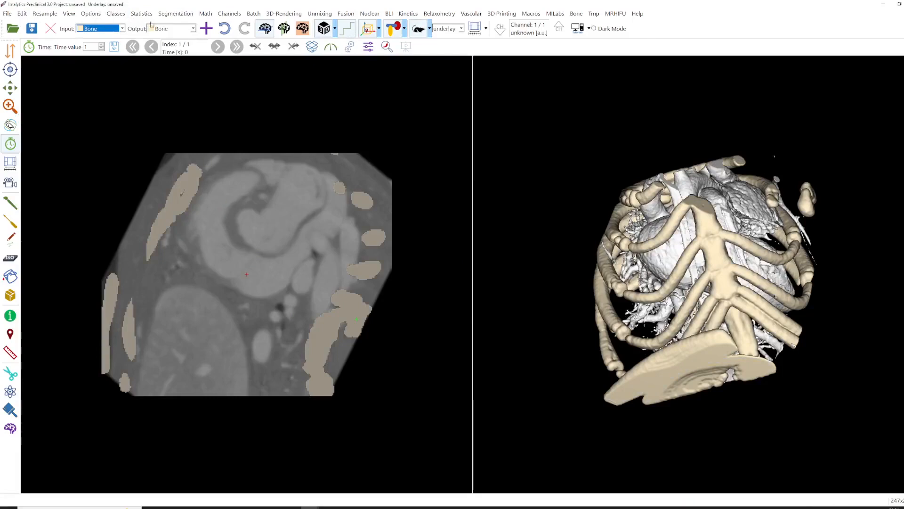
Remove the Bone class from the segmentation
left_click(115, 13)
left_click(125, 34)
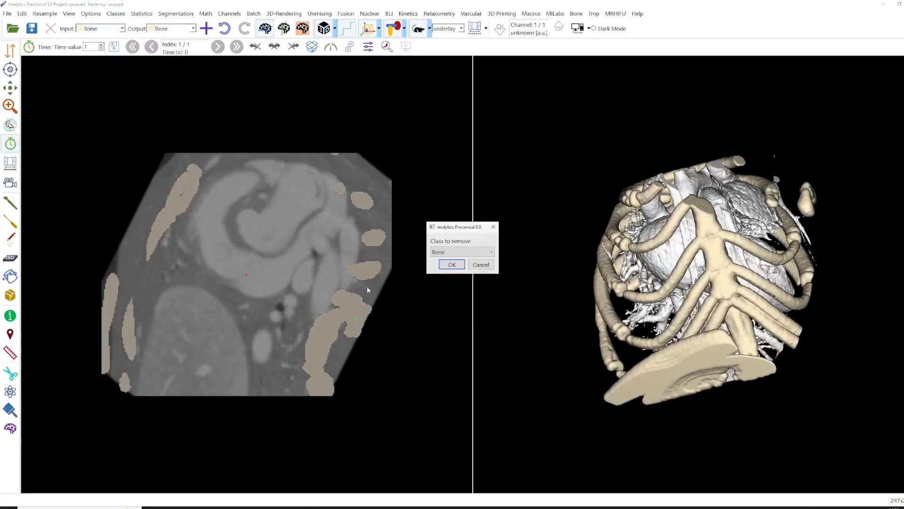
left_click(452, 262)
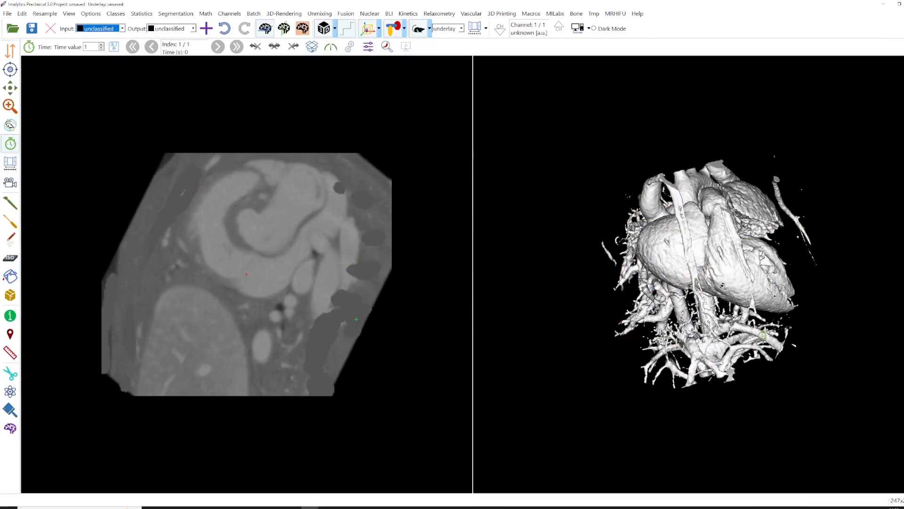
Save the bone-free underlay as Clean in the Phase0003 folder, using the Grace File Format
left_click(7, 13)
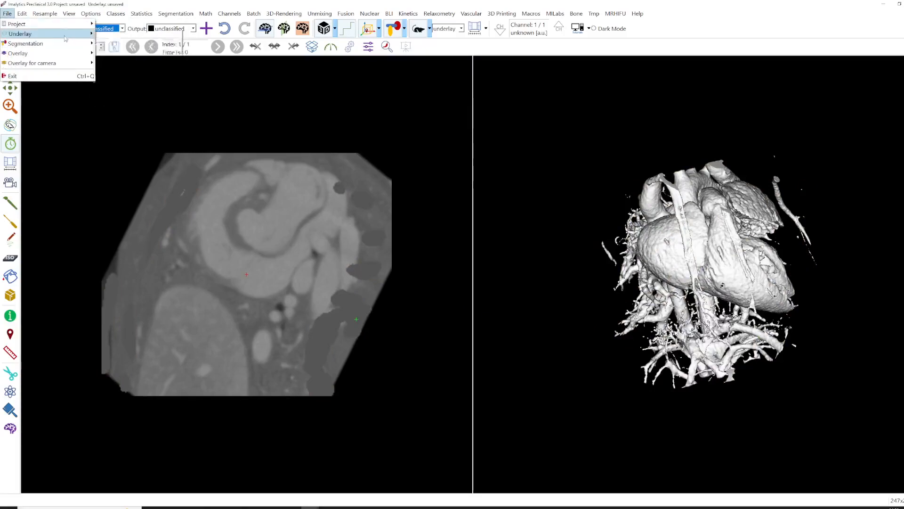
mouse_move(65, 38)
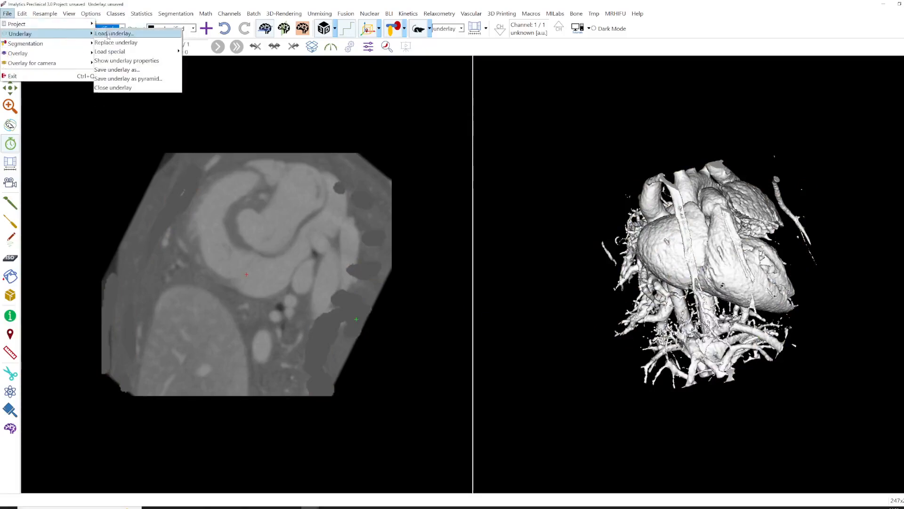
left_click(116, 70)
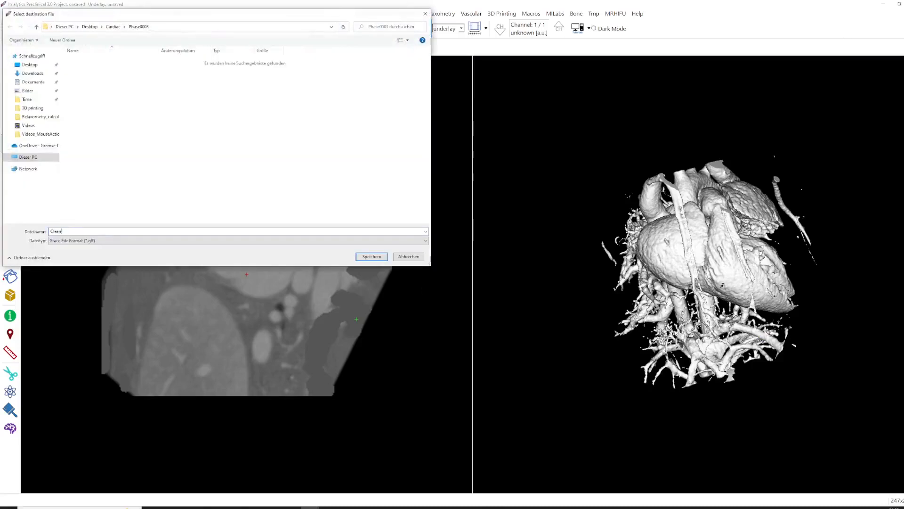
key("Return")
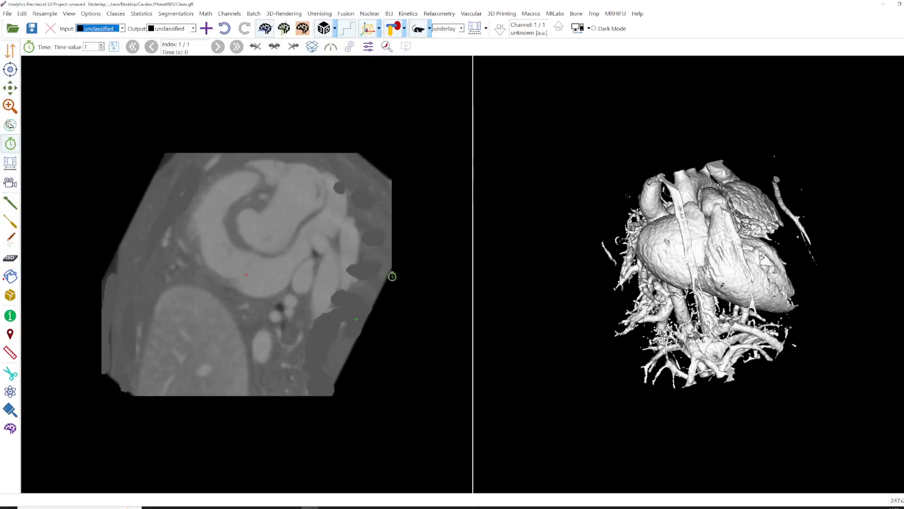
Load the original Heart underlay from the Phase0003 folder, discarding the settings instead of creating a project file
left_click(7, 13)
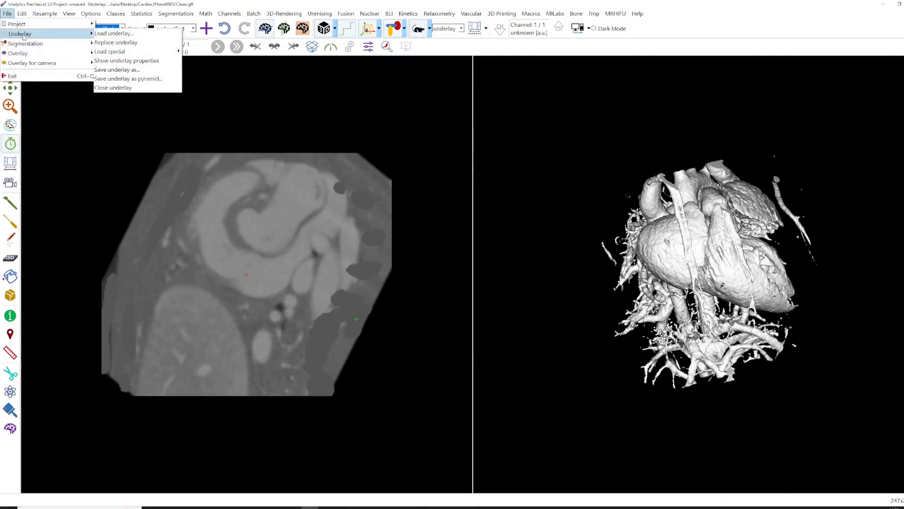
mouse_move(38, 36)
left_click(120, 35)
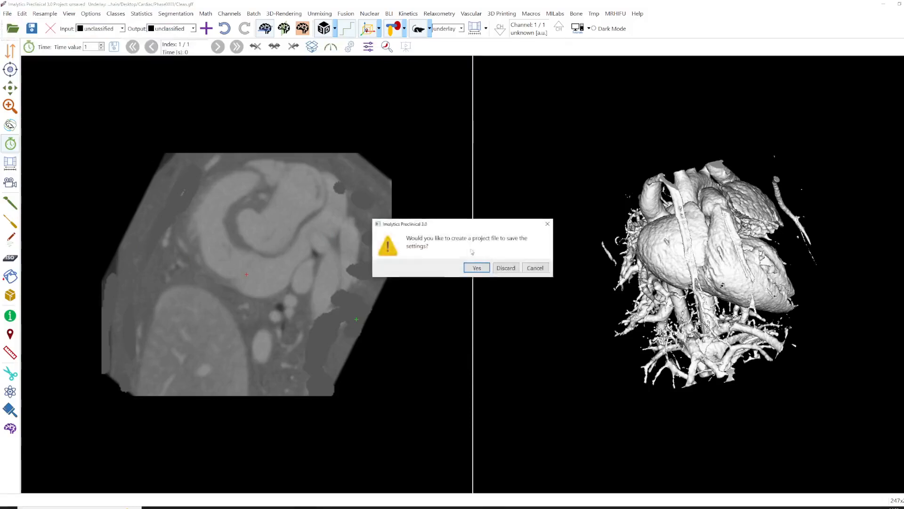
left_click(513, 269)
double_click(84, 70)
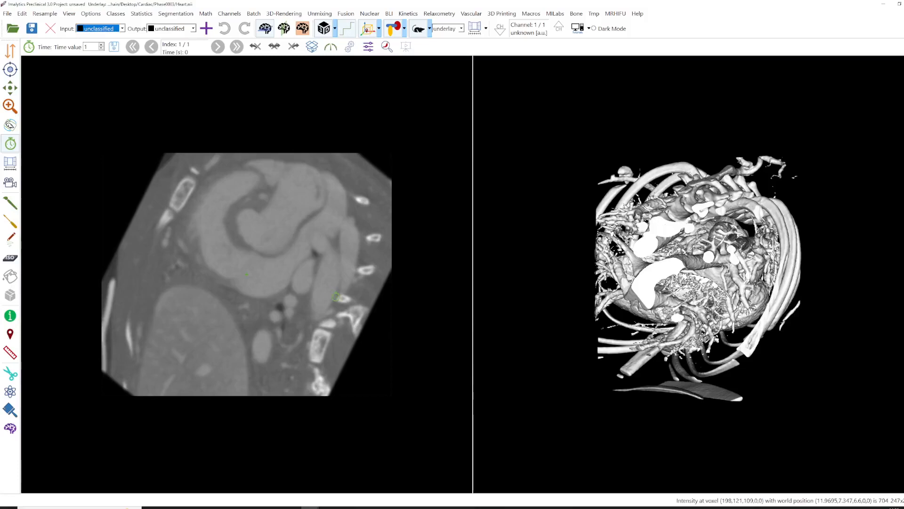
Add a new segmentation class named Tmp
right_click(267, 223)
left_click(282, 234)
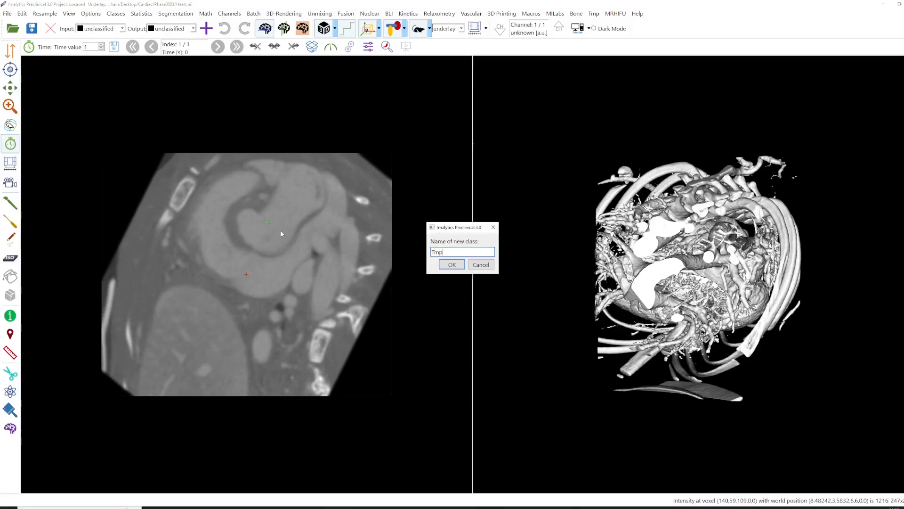
key("Return")
Threshold everything above an intensity of 800 into the Tmp class
right_click(281, 231)
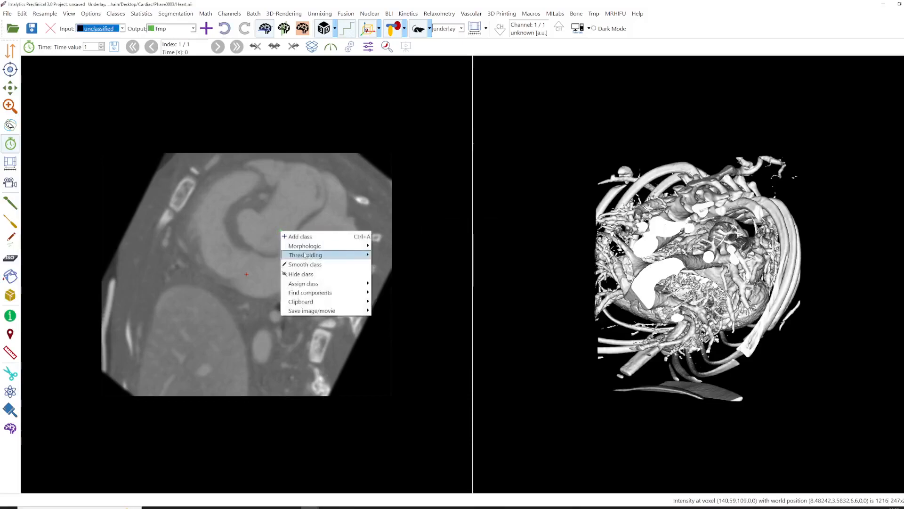
mouse_move(309, 257)
left_click(385, 255)
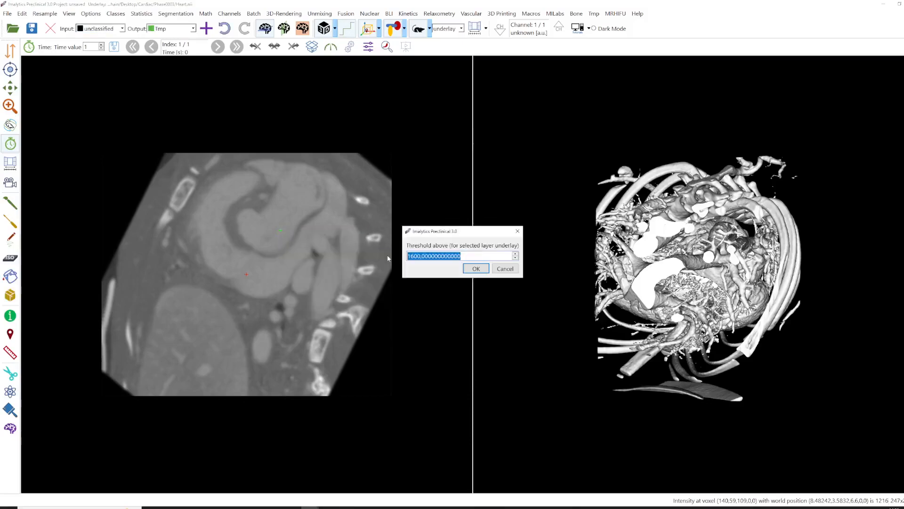
type("800")
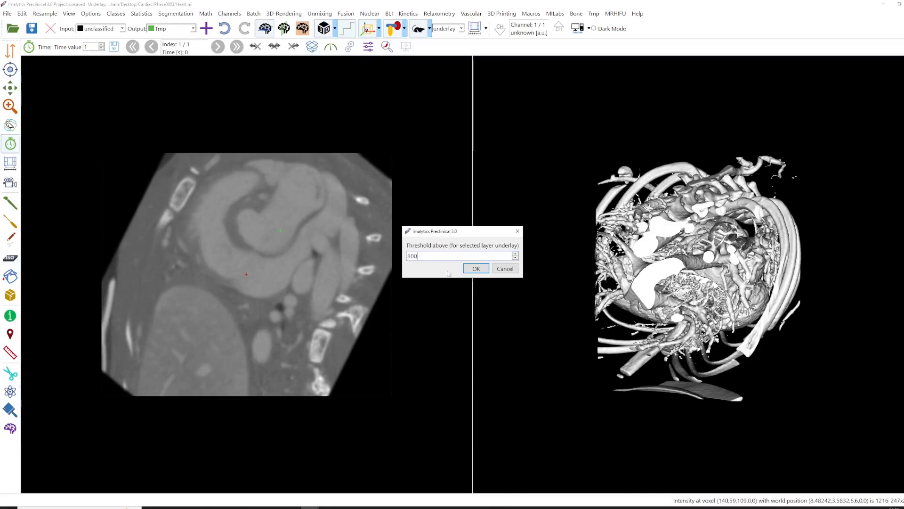
left_click(476, 269)
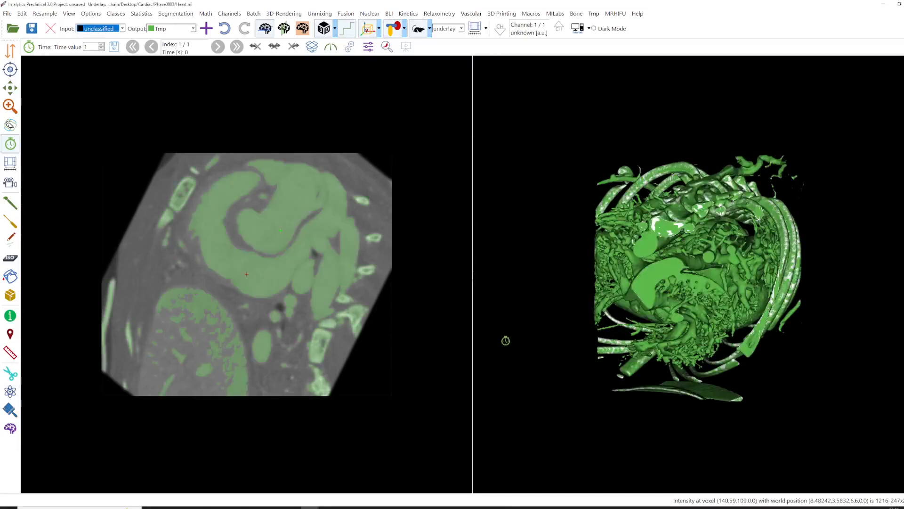
Try to draw a scribble along the thin wall between the round heart chamber and its neighbouring chamber in the slice
right_click_drag(266, 201, 266, 217)
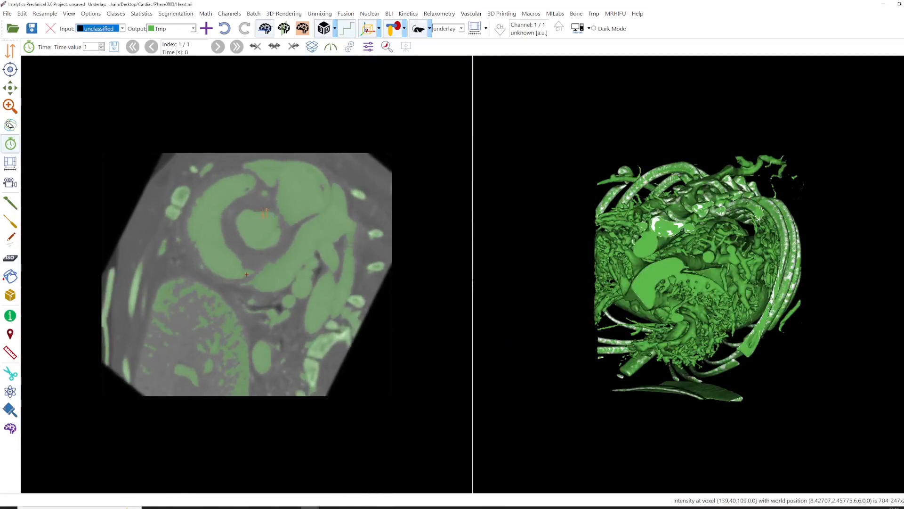
scroll(266, 216, "up", 9)
scroll(246, 274, "up", 4)
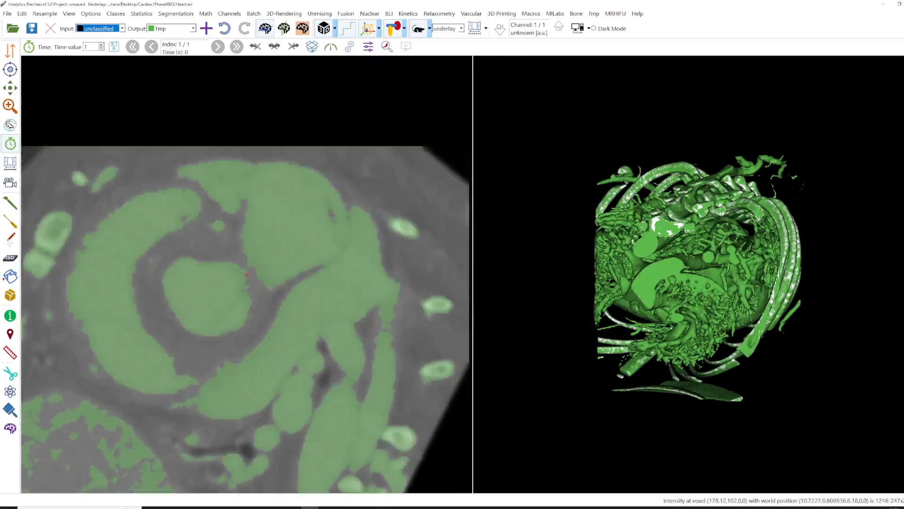
right_click_drag(266, 288, 266, 287)
key("alt")
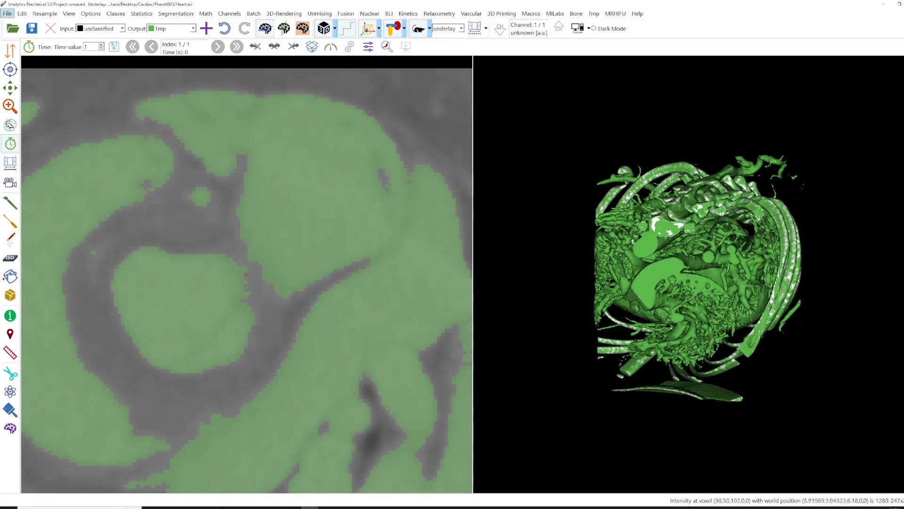
left_click(11, 238)
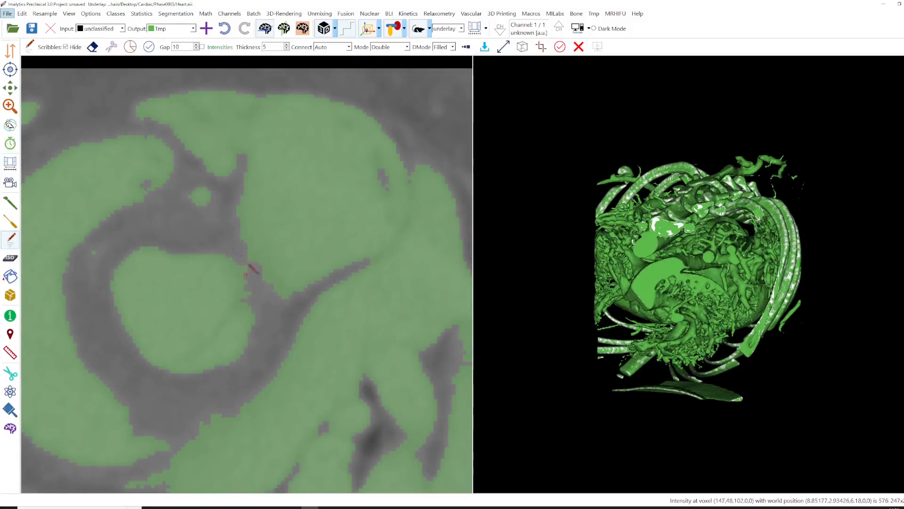
left_click_drag(235, 244, 269, 294)
Draw around the round heart chamber in the current slice to reassign its Tmp region to unclassified
left_click(10, 203)
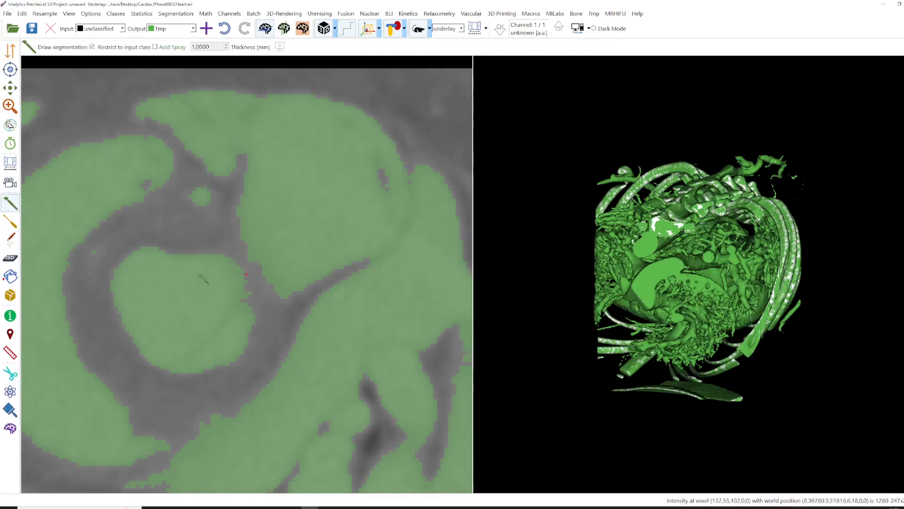
left_click(92, 29)
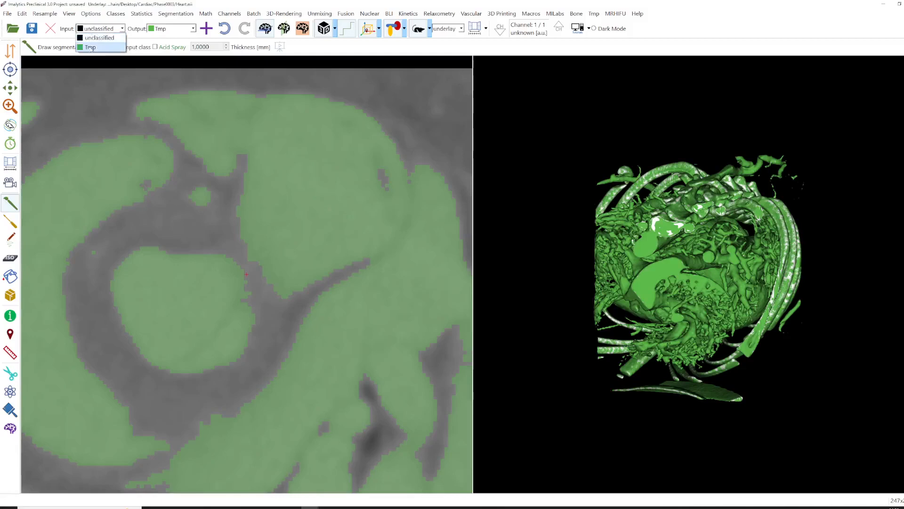
left_click(90, 47)
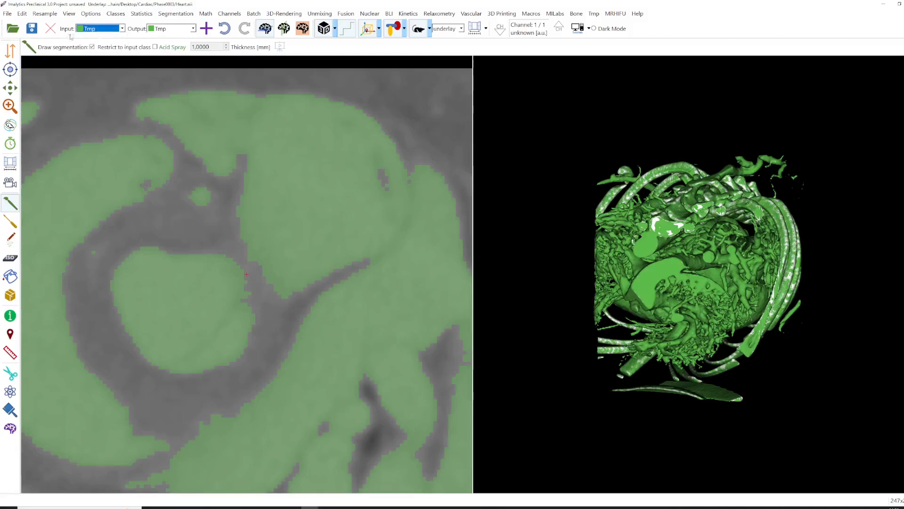
left_click(169, 30)
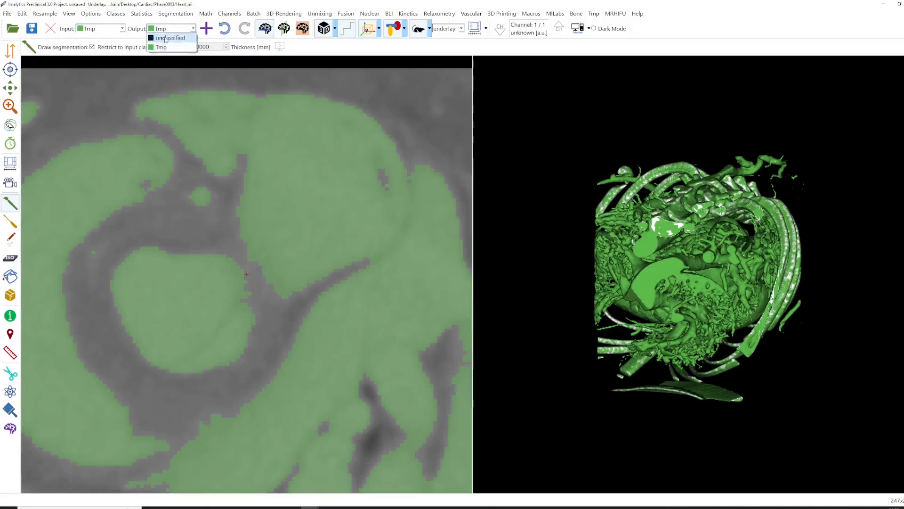
left_click(165, 38)
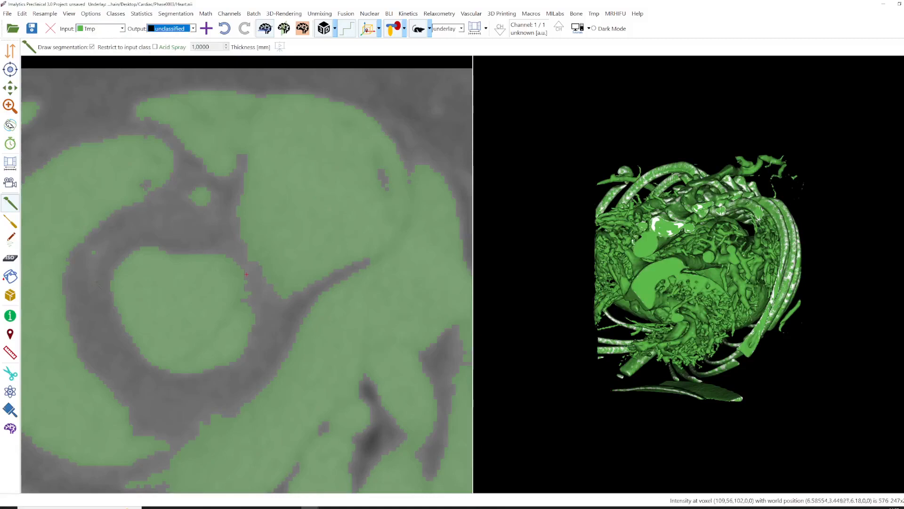
mouse_move(131, 247)
left_mouse_down()
mouse_move(95, 282)
mouse_move(222, 253)
mouse_move(253, 299)
mouse_move(224, 379)
mouse_move(159, 365)
mouse_move(97, 284)
left_mouse_up()
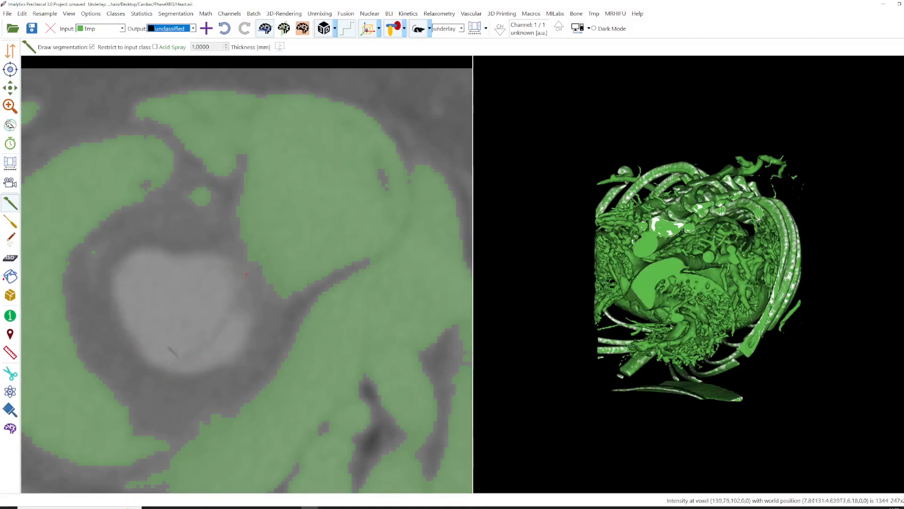
Move to a slice where the round chamber is still classified and add a new segmentation class named Ventricle
scroll(246, 274, "down", 6)
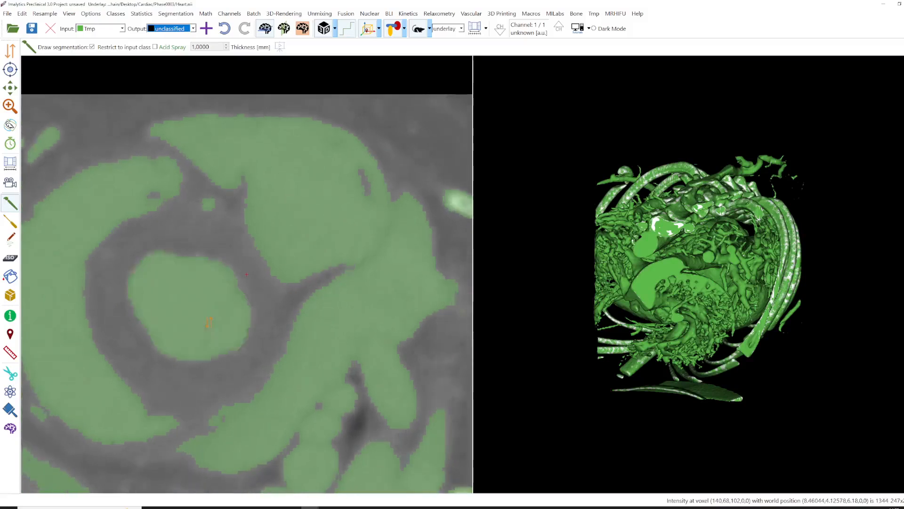
right_click(197, 303)
left_click(202, 306)
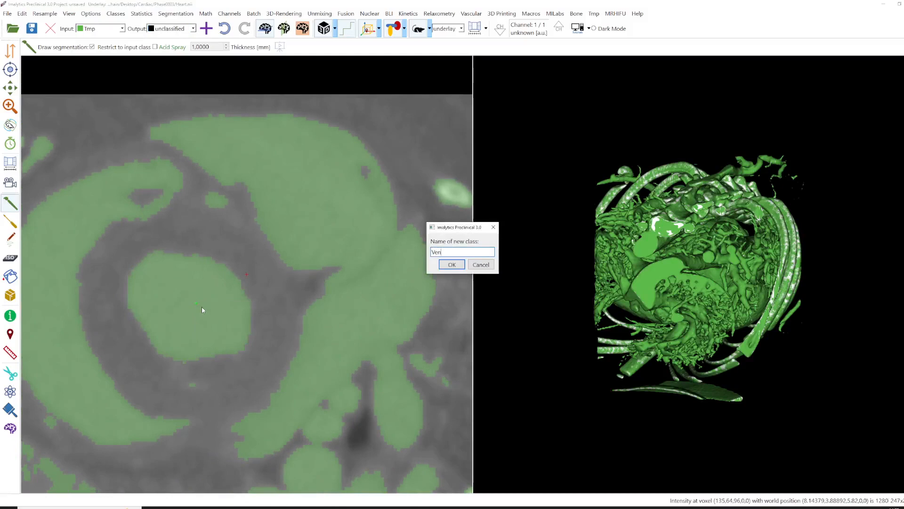
type("Ventricle")
key("Return")
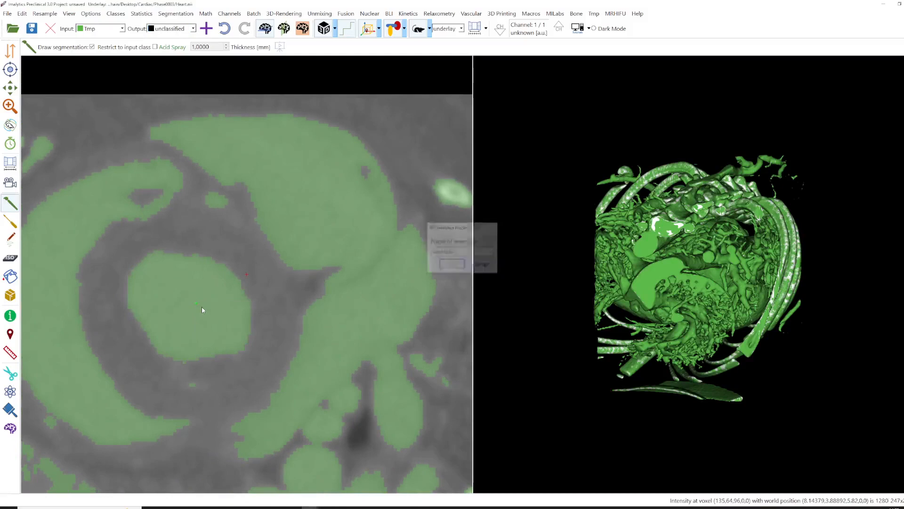
Fill the round chamber's connected Tmp region with the Ventricle class in Unlimited mode and inspect it in the 3D view
left_click(10, 277)
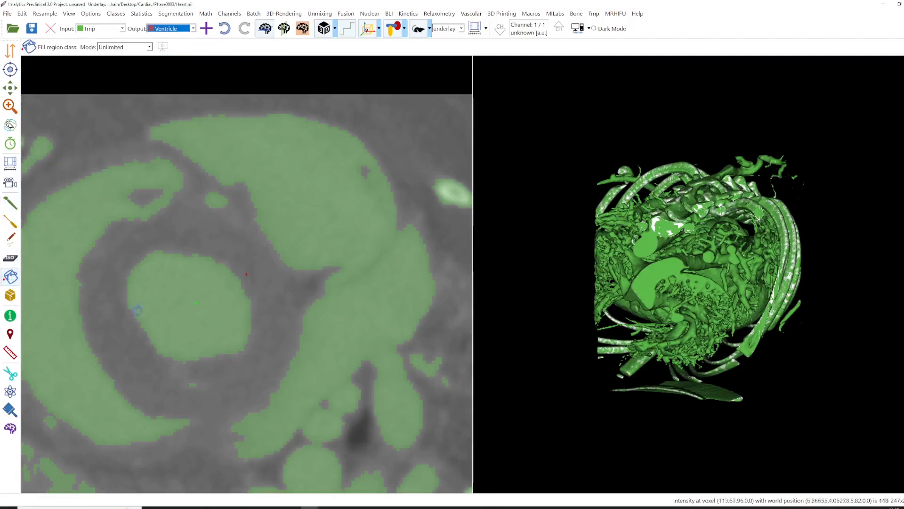
left_click(186, 286)
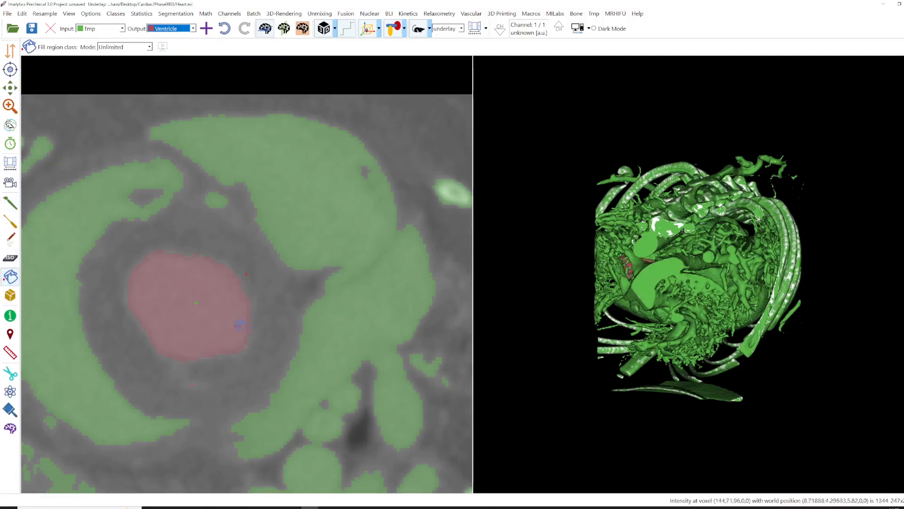
left_click(10, 125)
left_click_drag(638, 248, 674, 315)
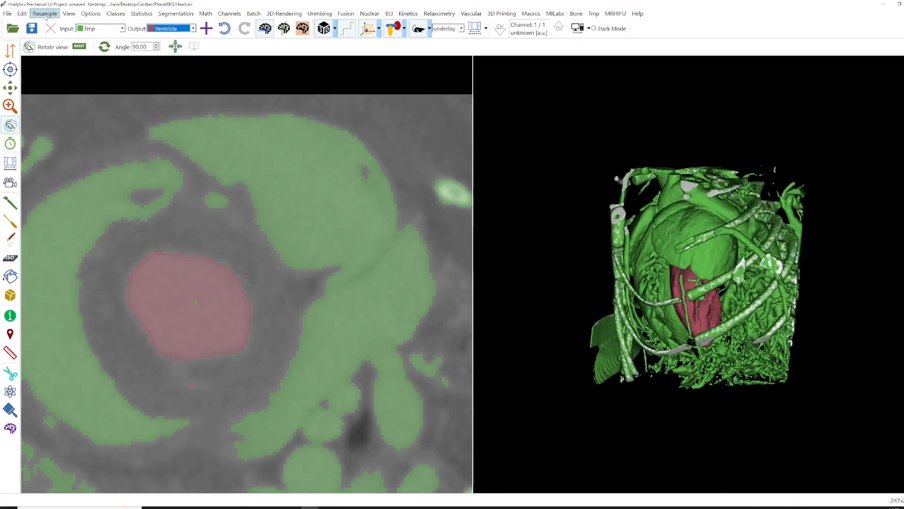
Remove the Tmp class from the segmentation
left_click(115, 13)
left_click(123, 34)
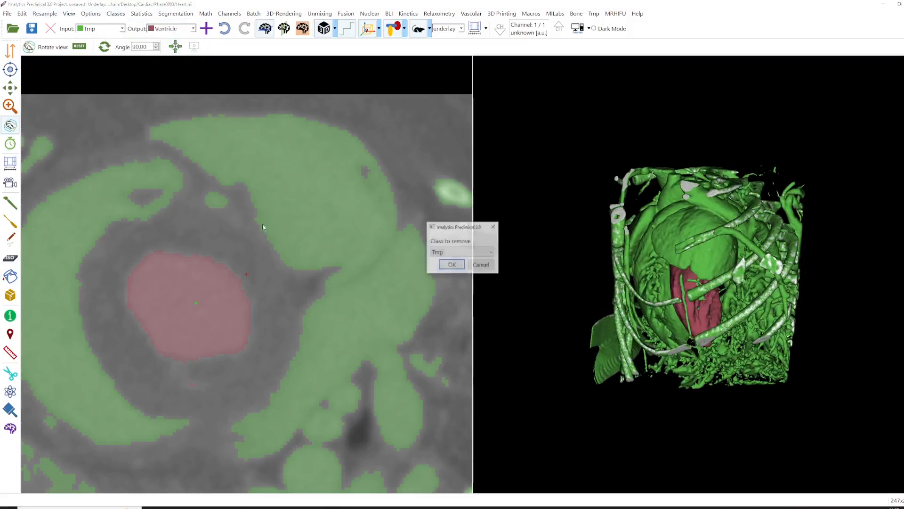
left_click(453, 263)
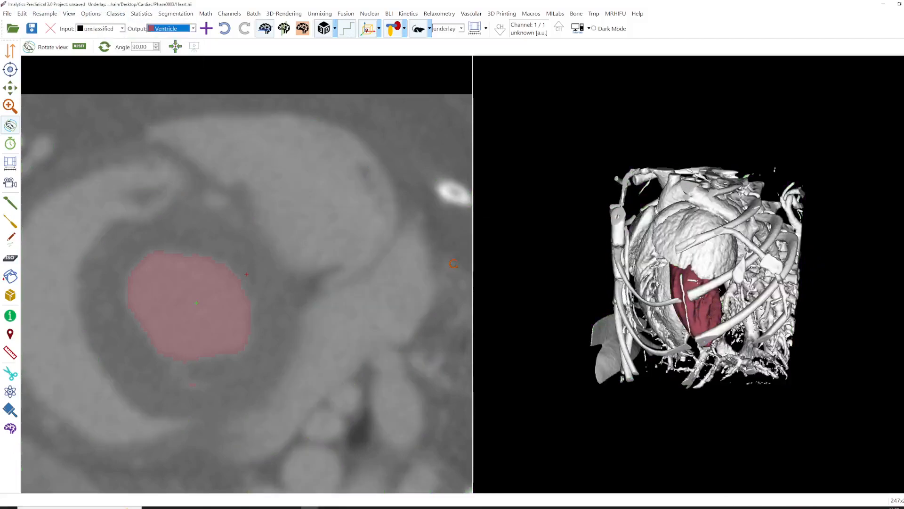
Save the segmentation as LV in the Phase0003 folder
left_click(22, 13)
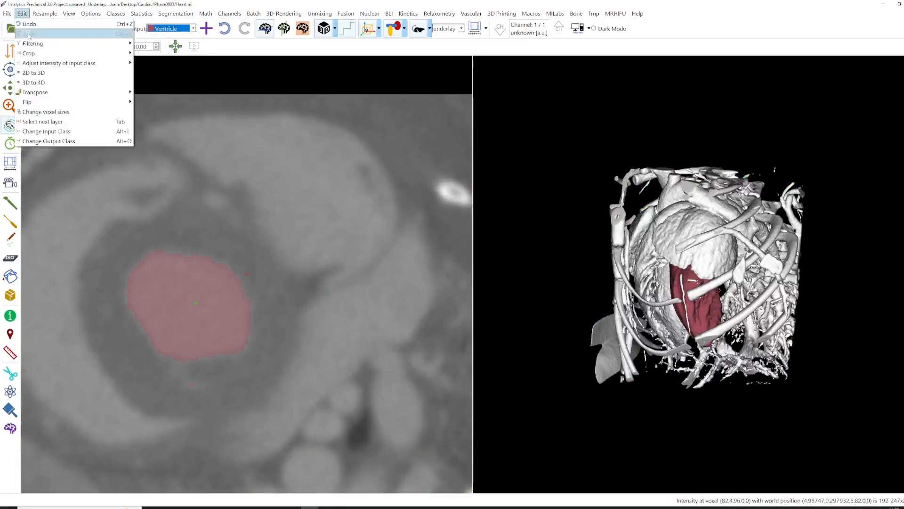
mouse_move(7, 13)
mouse_move(42, 44)
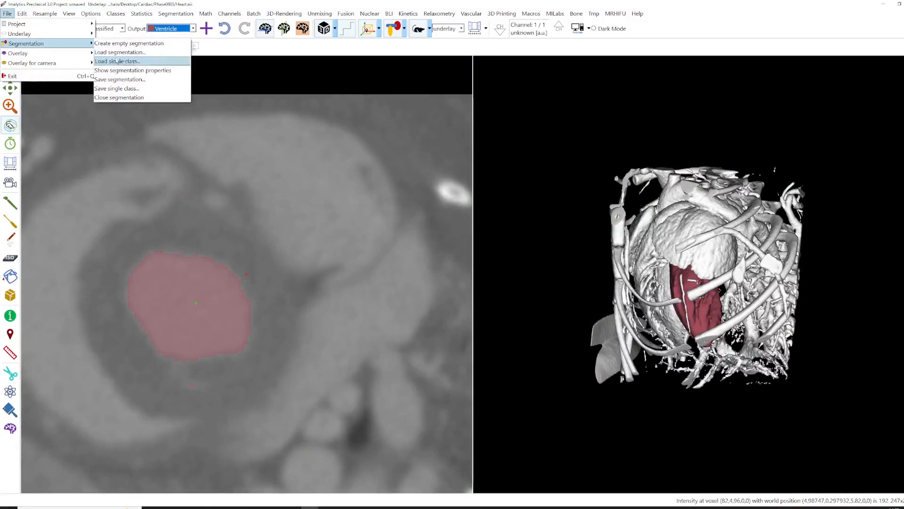
left_click(120, 79)
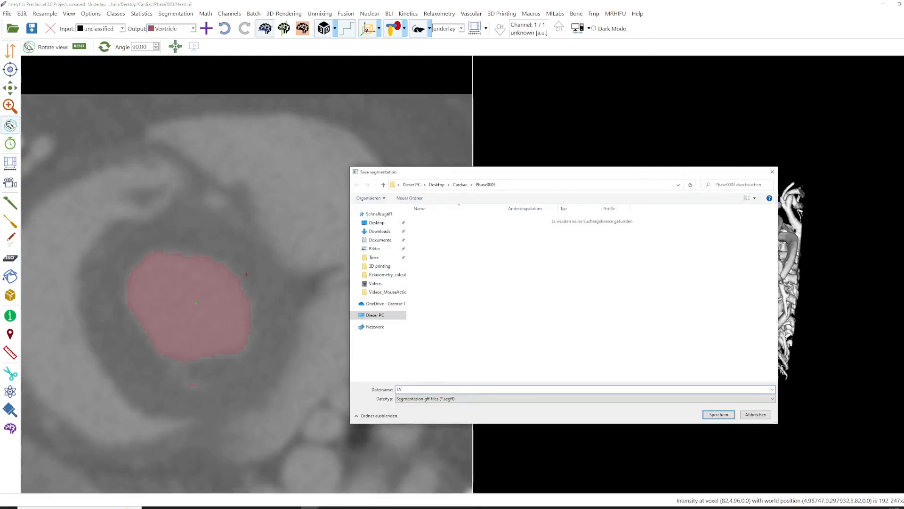
key("Return")
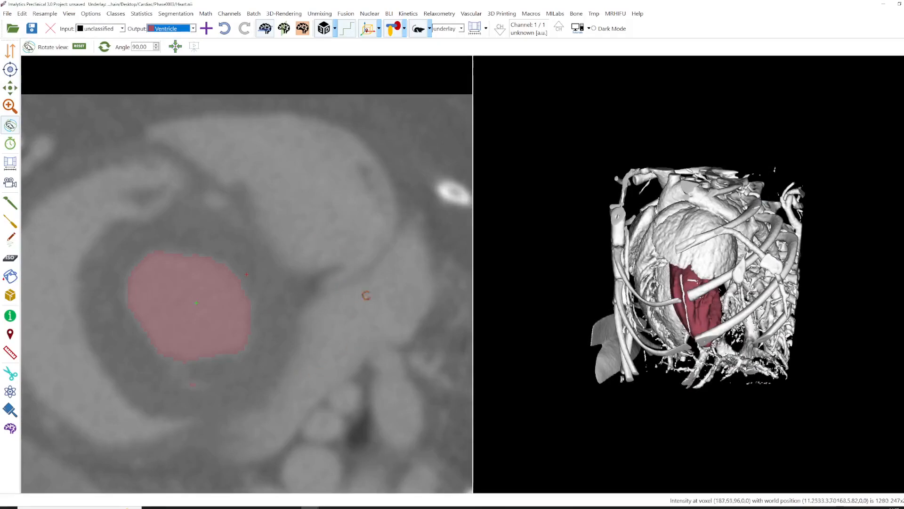
Set the batch settings from the loaded Heart underlay and LV segmentation, and accept the summary
left_click(254, 14)
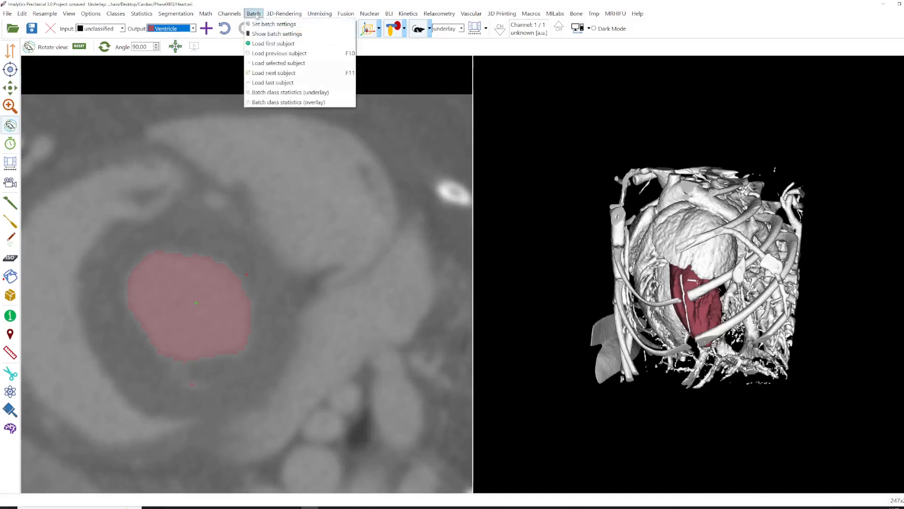
left_click(263, 25)
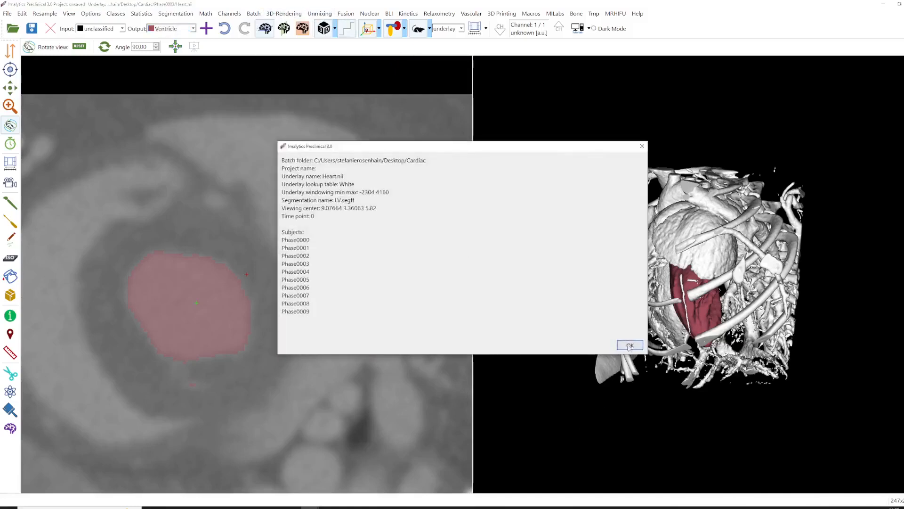
left_click(630, 345)
Try to export the batch class statistics for the underlay to a CSV result file
left_click(259, 14)
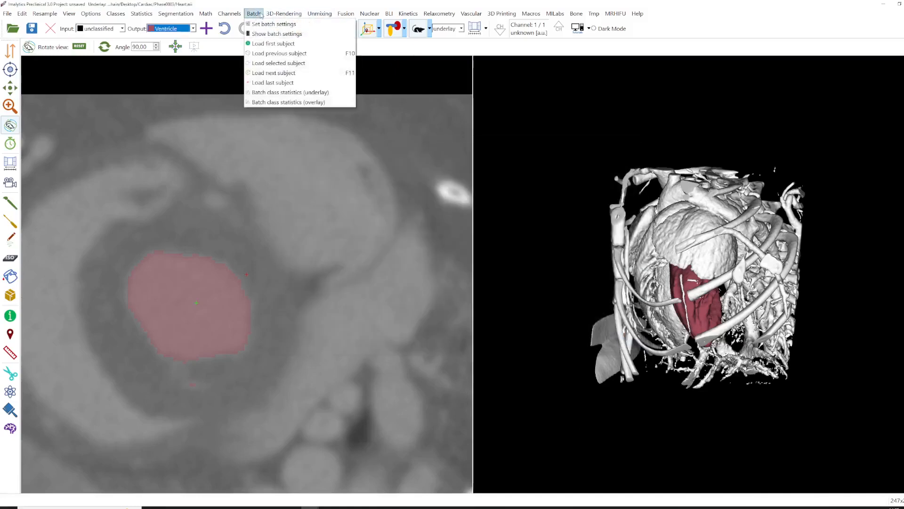
left_click(276, 93)
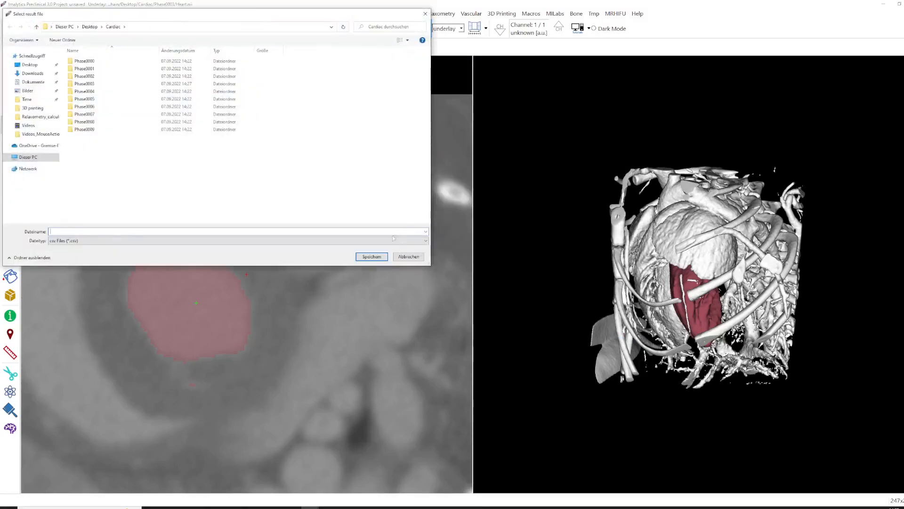
left_click(426, 13)
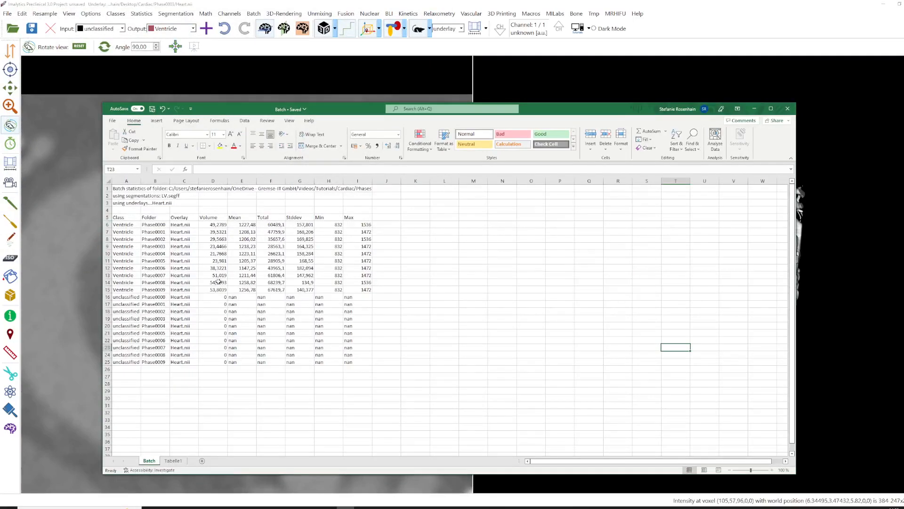
In the Excel Batch workbook, insert a 2-D line chart of the Ventricle volumes in D5:D15 and widen it to about column T
left_click_drag(213, 217, 212, 289)
left_click(156, 120)
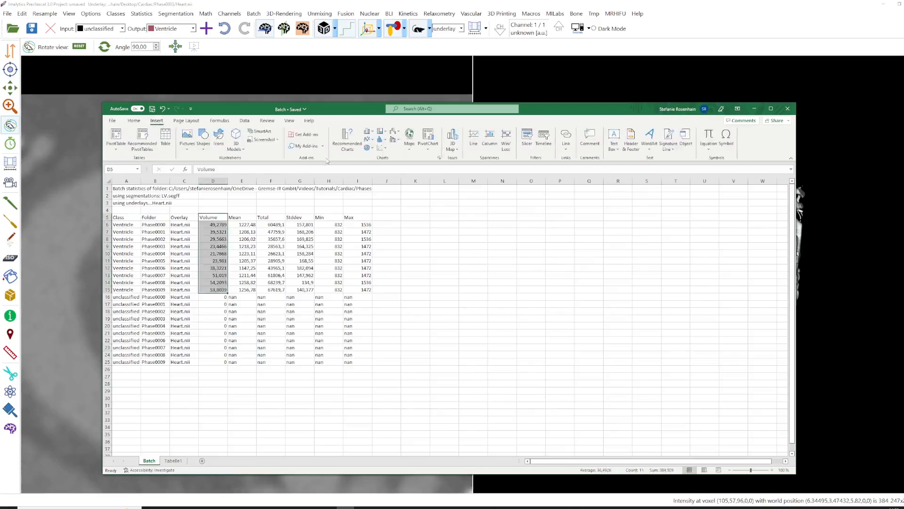
left_click(367, 140)
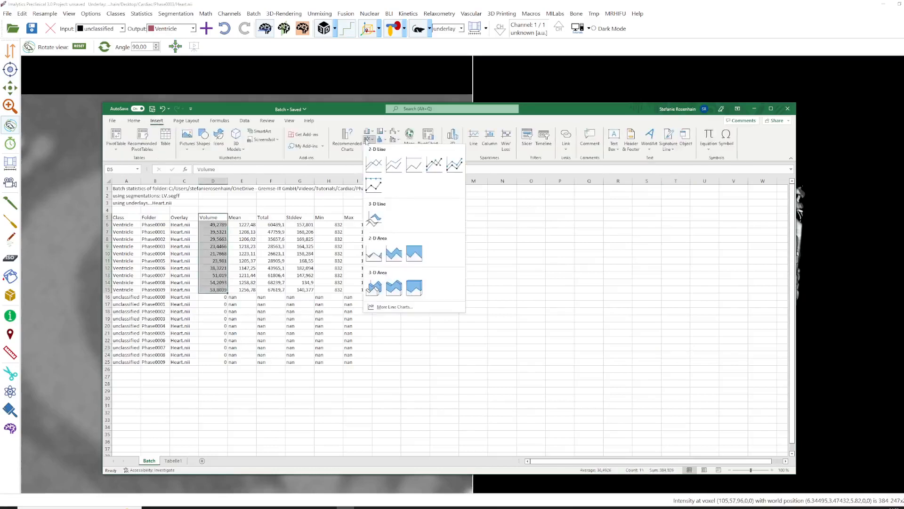
left_click(377, 162)
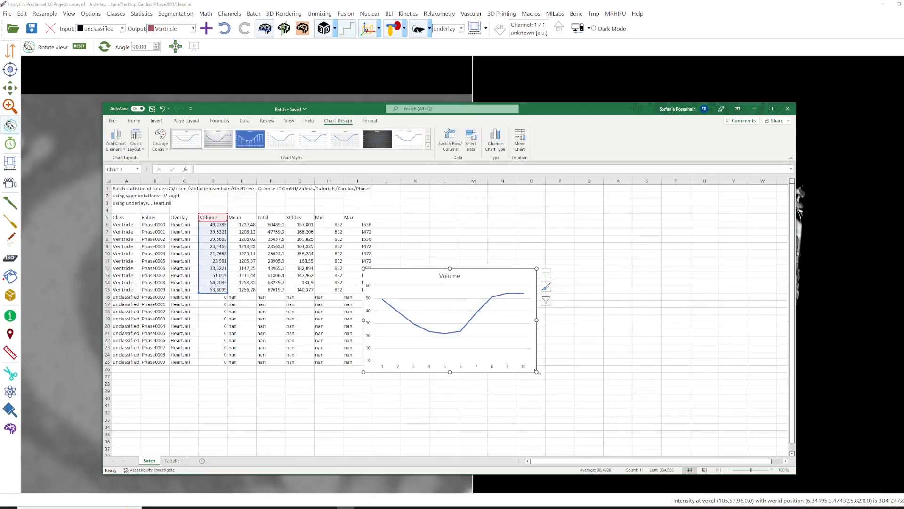
left_click_drag(536, 371, 673, 373)
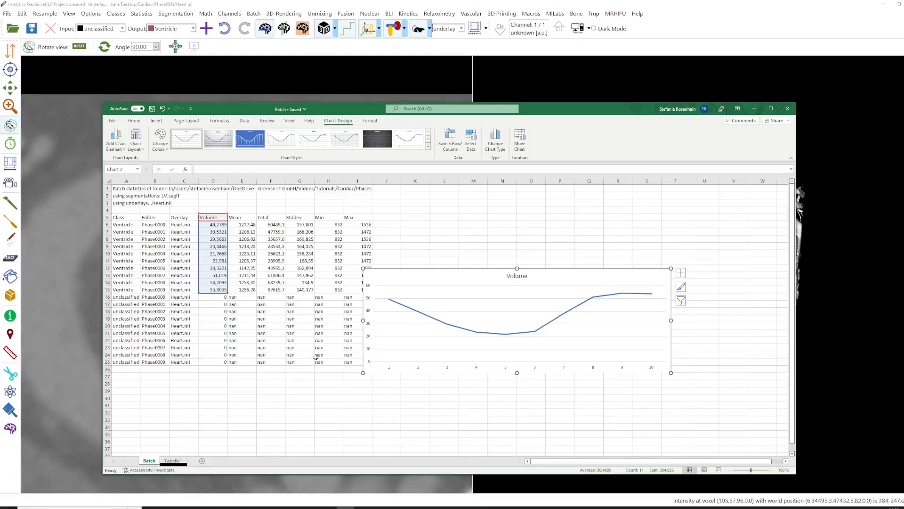
Show the Tabelle1 sheet to examine the ventricle images and volume curve across the phases
left_click(173, 461)
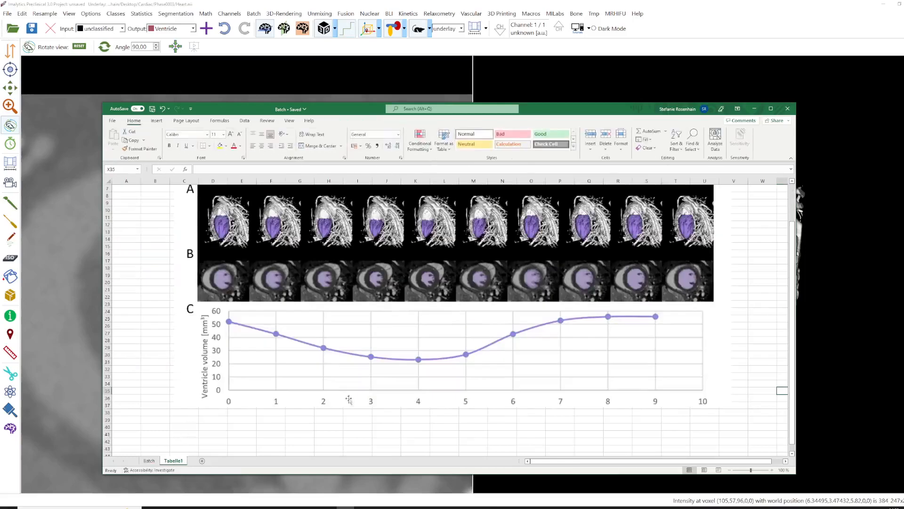